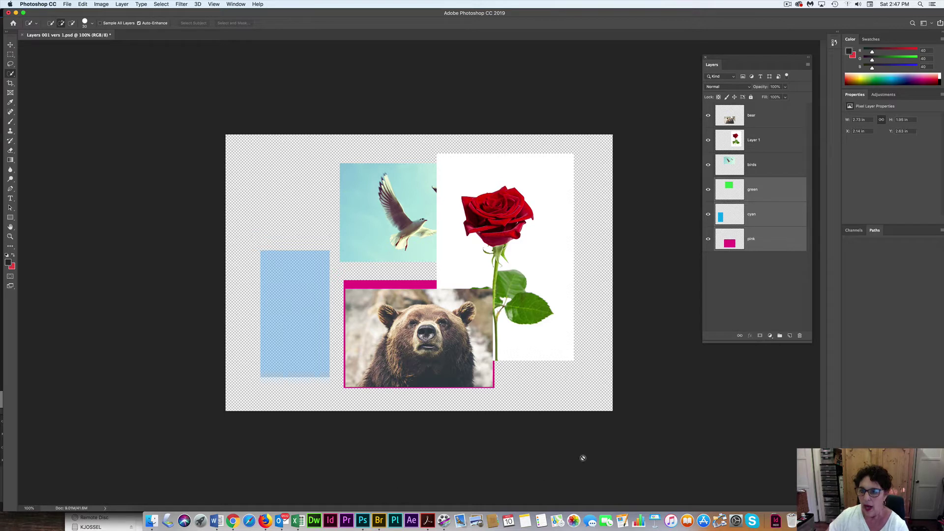
Group the green, cyan and pink layers into a group named "color squares".
click(765, 299)
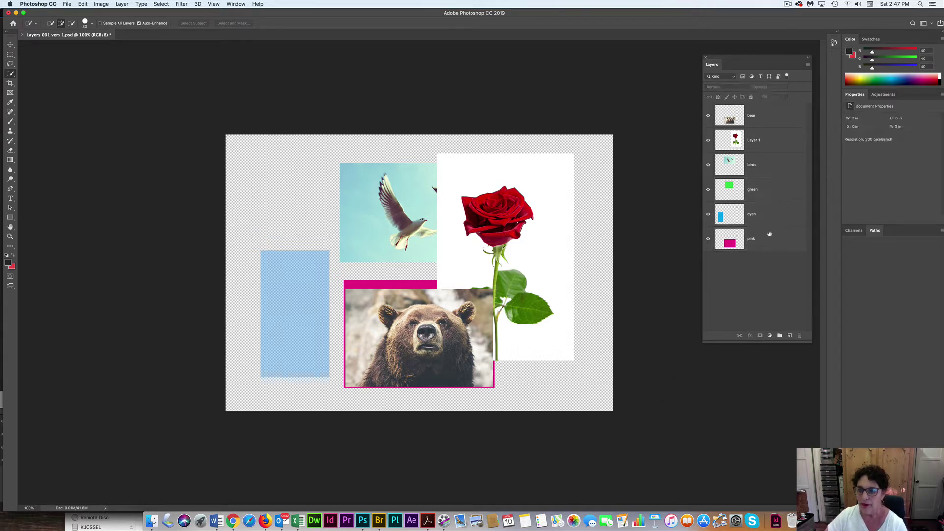
click(754, 187)
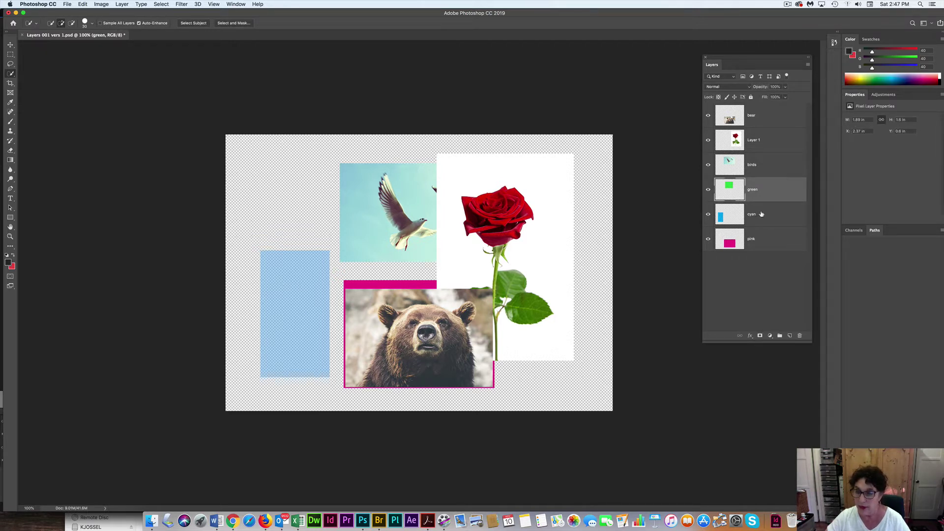
shift+click(761, 214)
shift+click(759, 243)
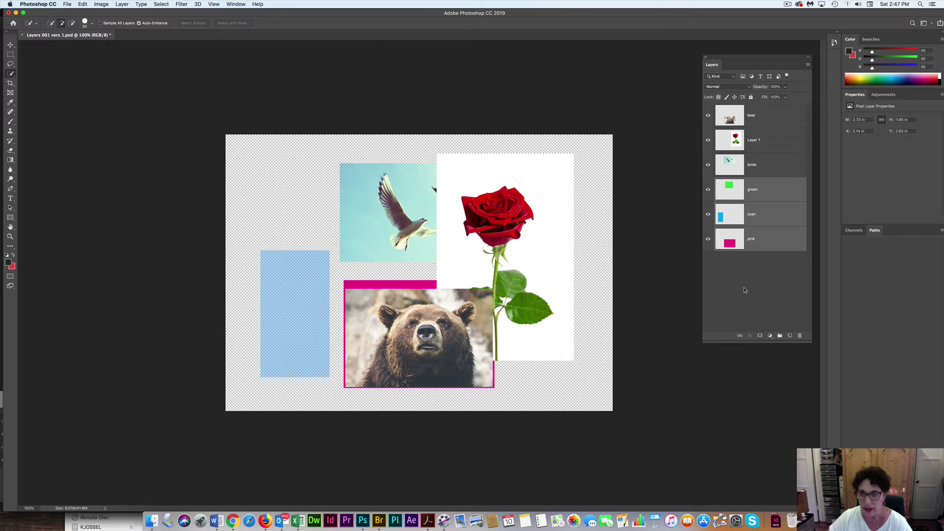
key(super+g)
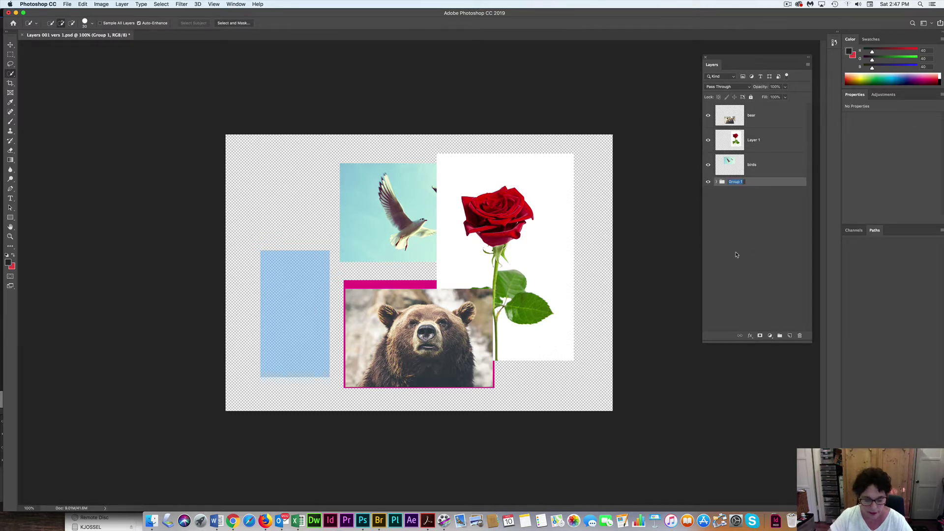
text(color)
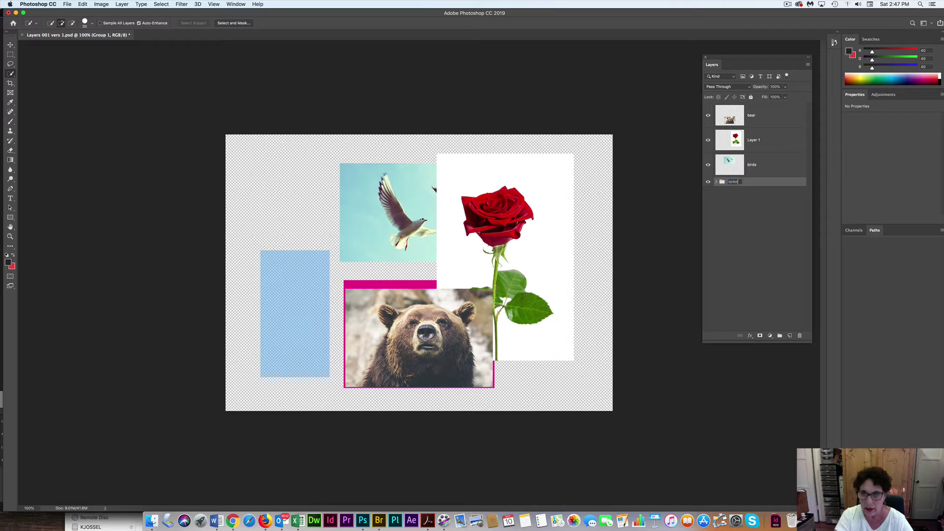
text( squares)
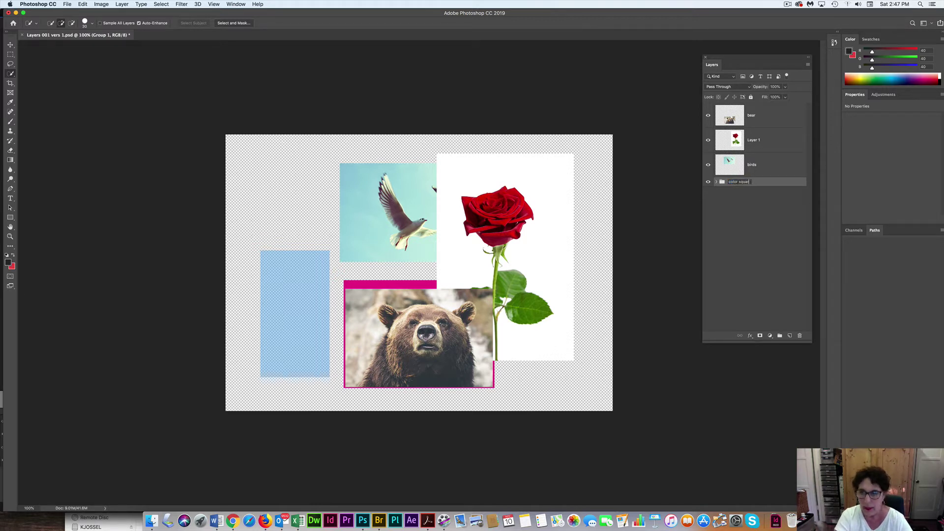
key(Return)
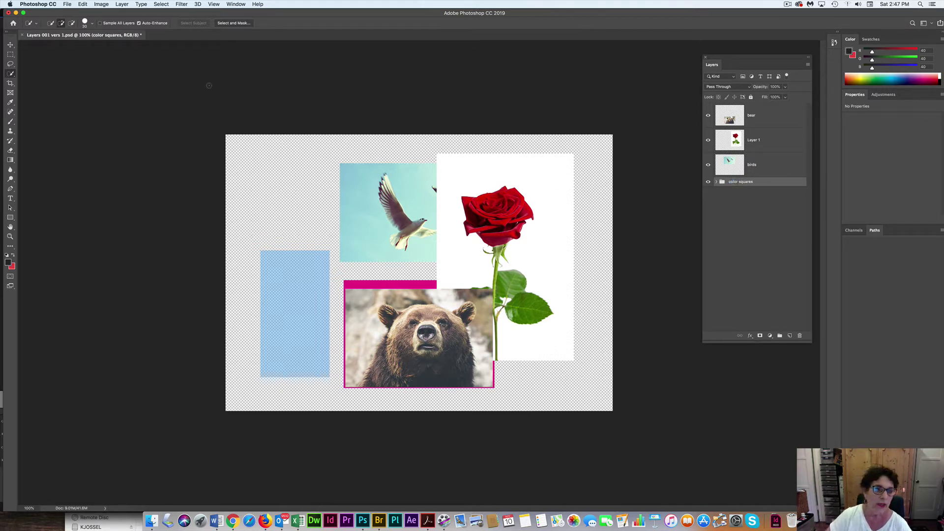
click(119, 5)
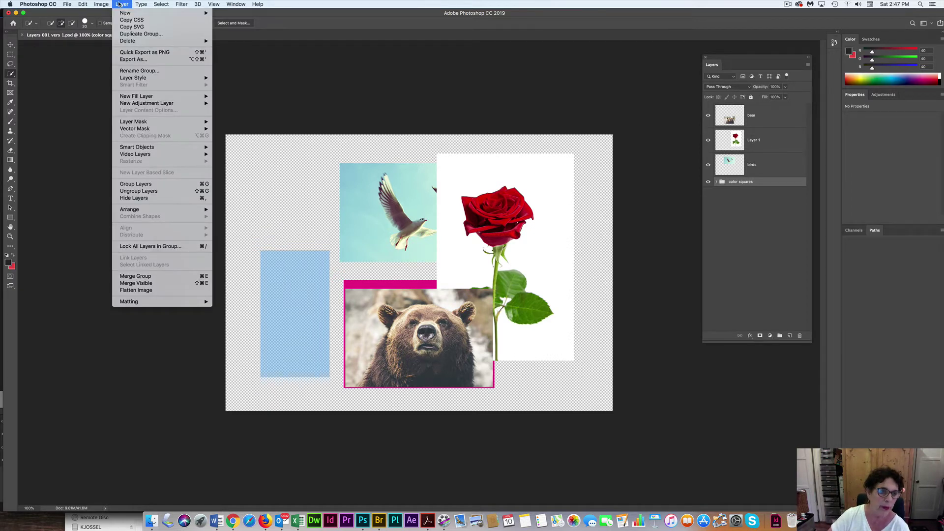
click(130, 71)
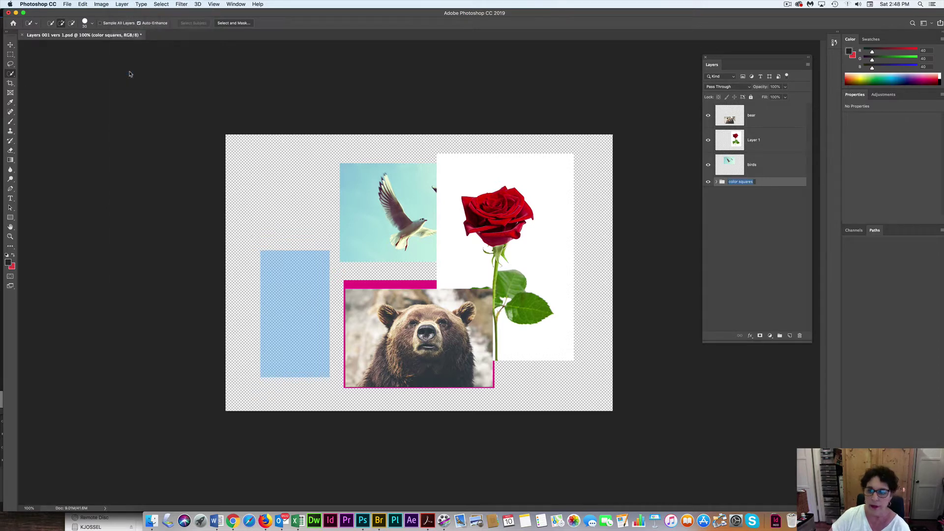
click(744, 193)
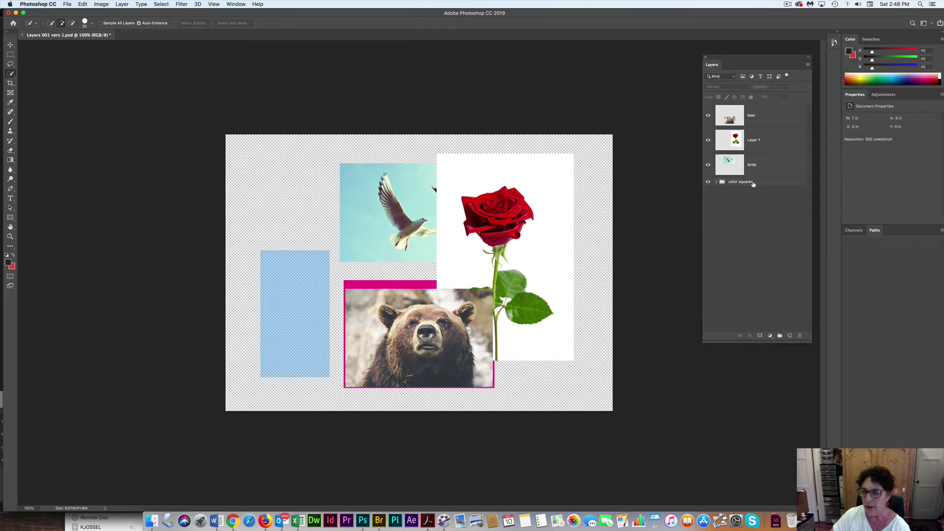
click(755, 184)
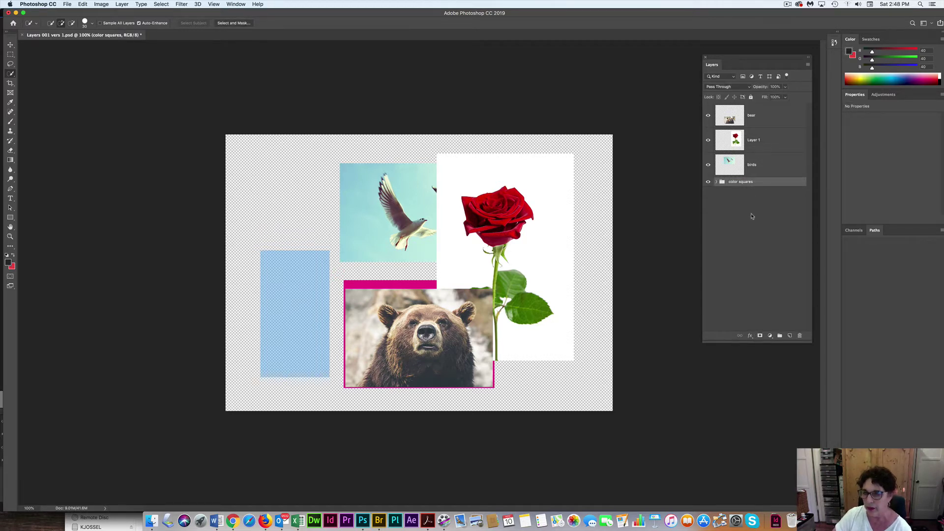
Hide the color squares group and create a new group named "images" from the bear, Layer 1 and birds layers.
click(709, 183)
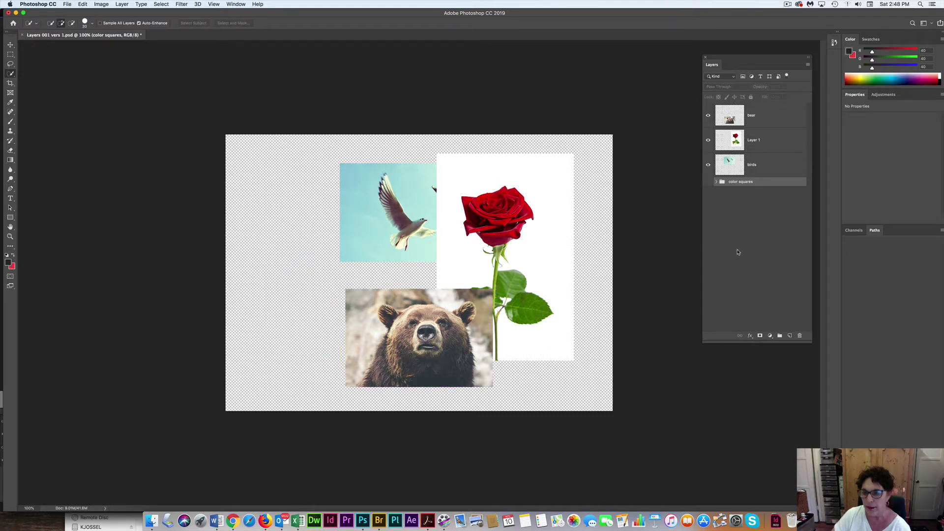
click(765, 159)
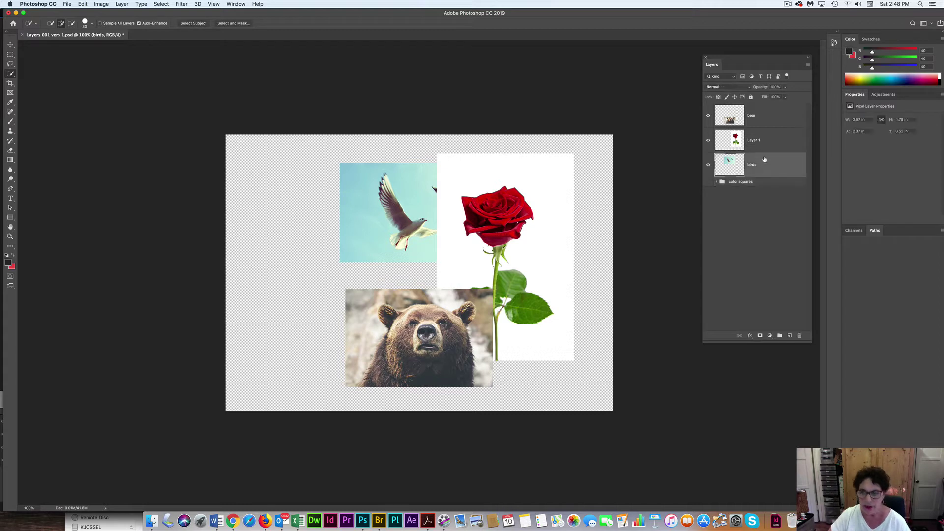
shift+click(764, 148)
shift+click(761, 127)
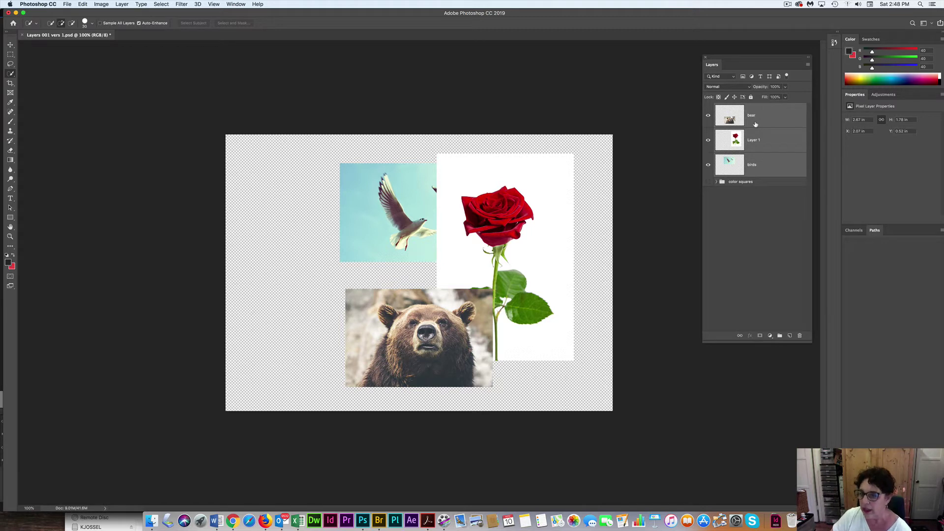
click(808, 64)
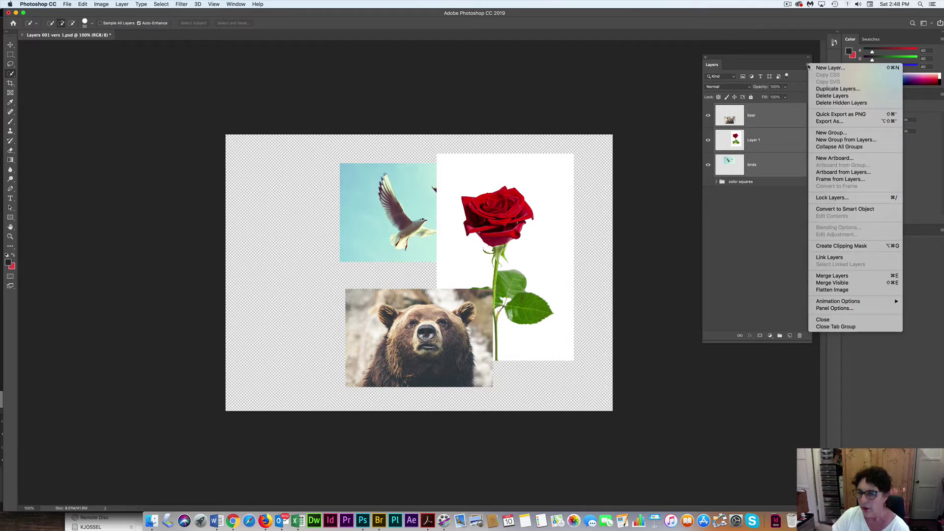
click(829, 141)
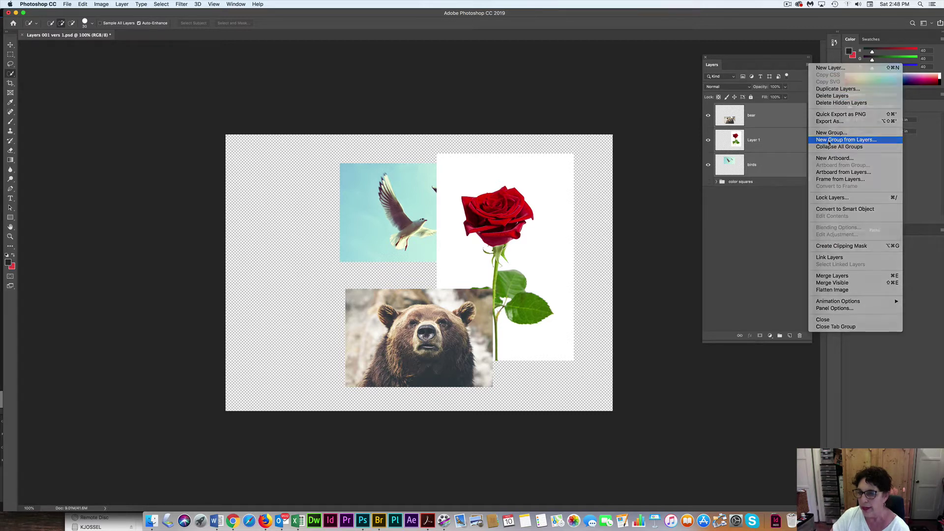
key(BackSpace)
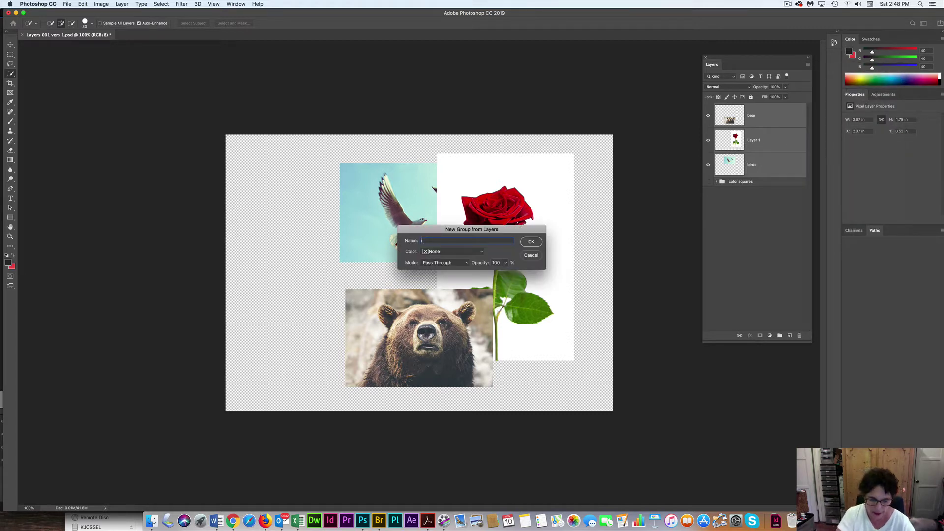
key(Return)
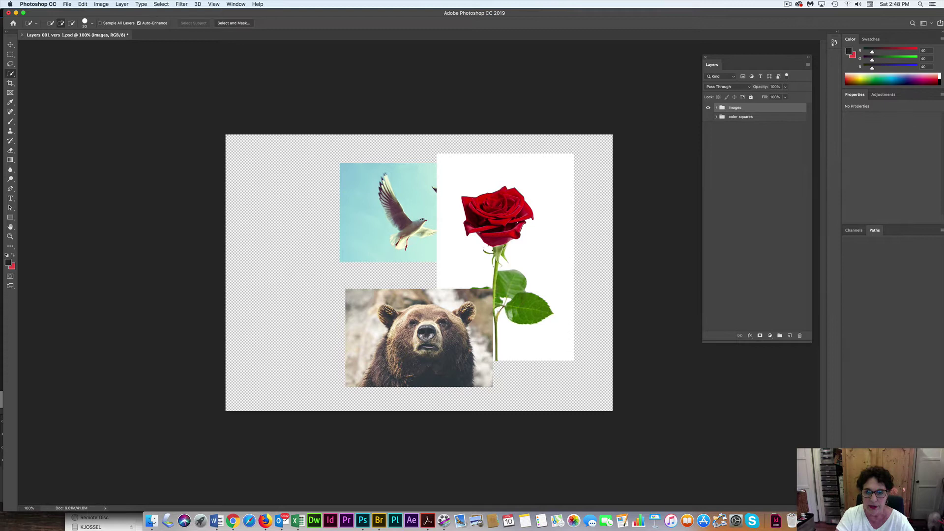
Expand the images group and hide its bear and birds layers.
click(716, 109)
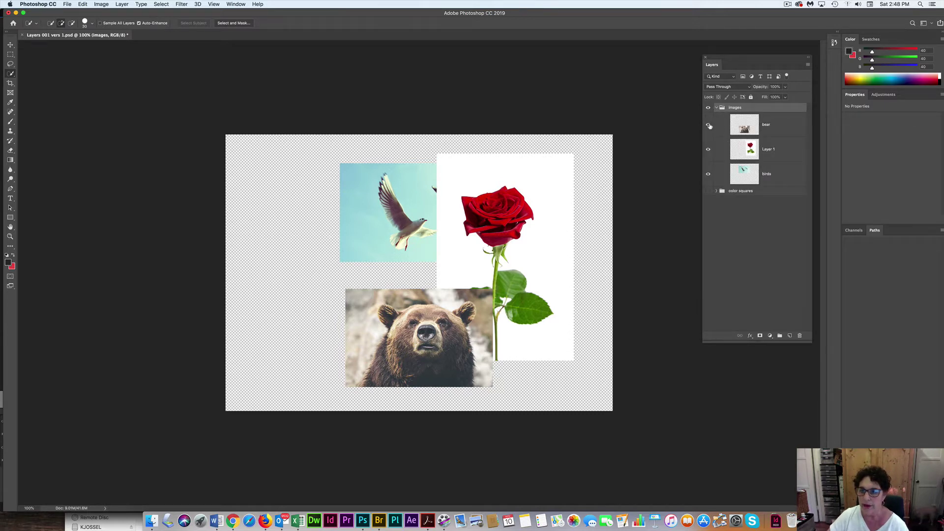
click(709, 126)
click(708, 173)
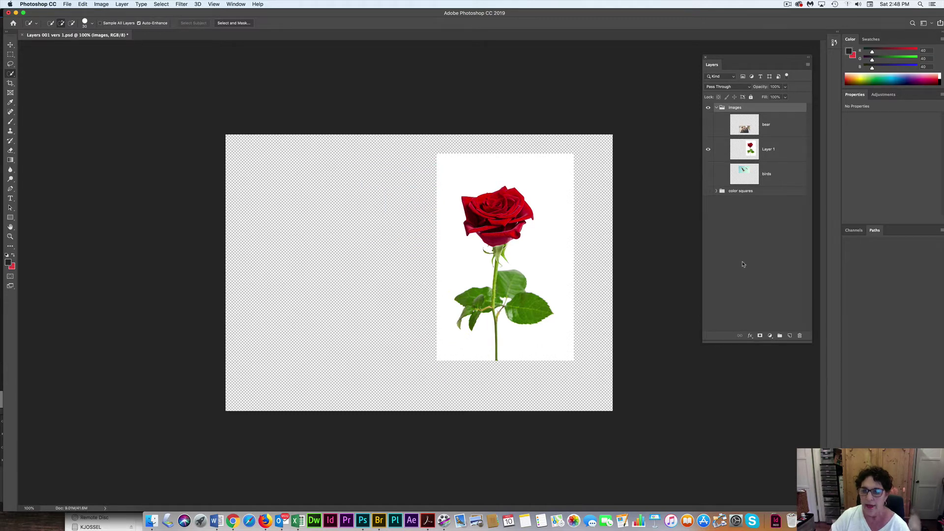
Select the white background around the rose on Layer 1 with the Magic Wand tool.
click(768, 151)
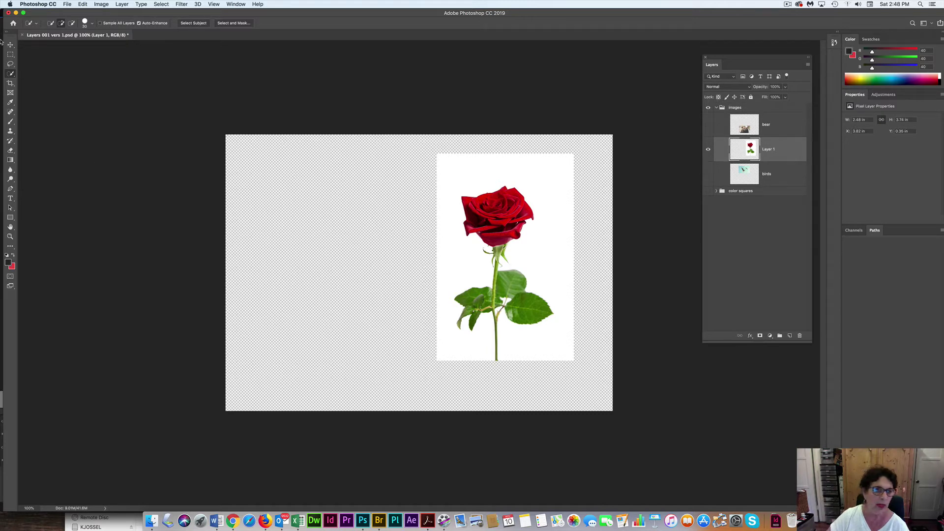
right_click(11, 74)
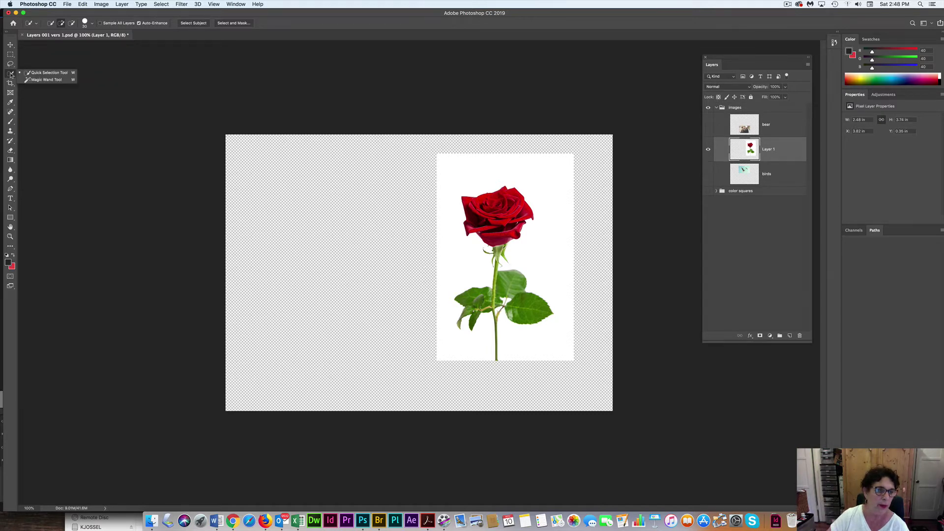
click(36, 79)
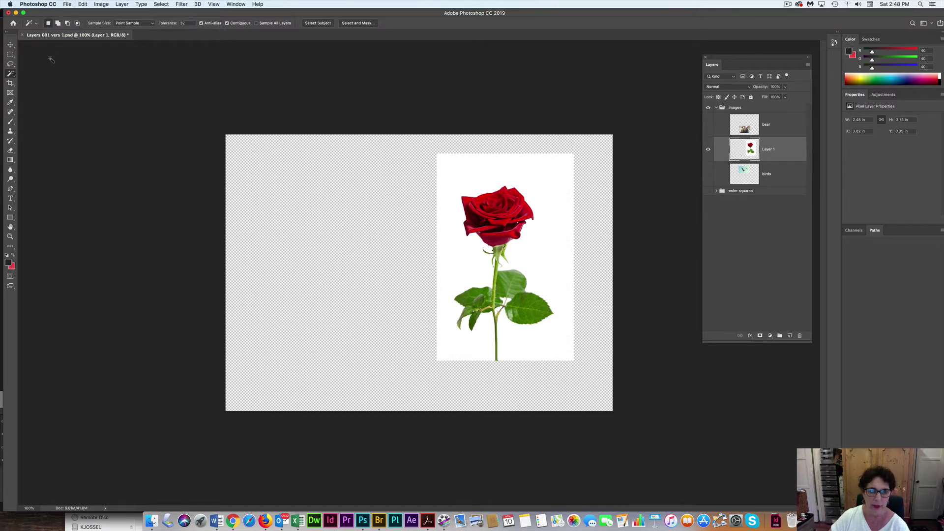
click(458, 165)
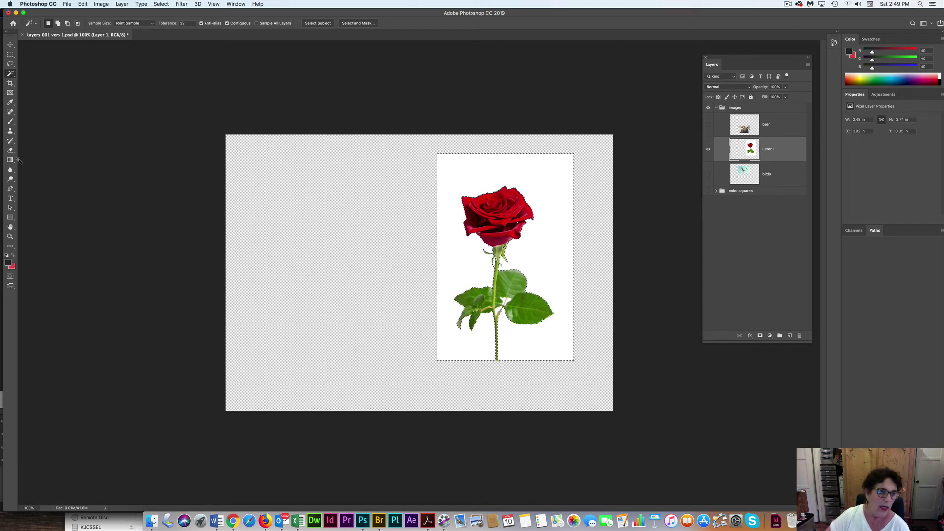
Clear the selection and try the Magic Wand on each of the small white gaps between the rose's stem and leaves.
click(10, 236)
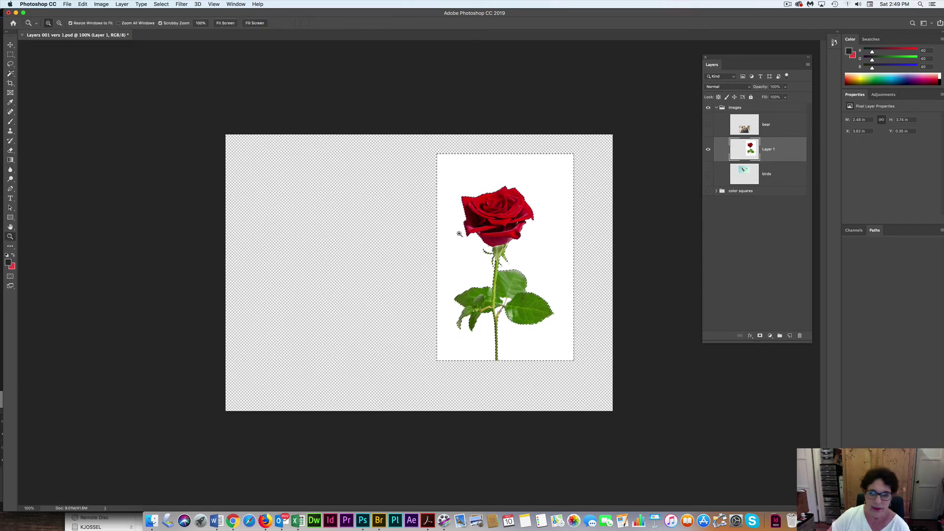
drag(419, 300, 523, 301)
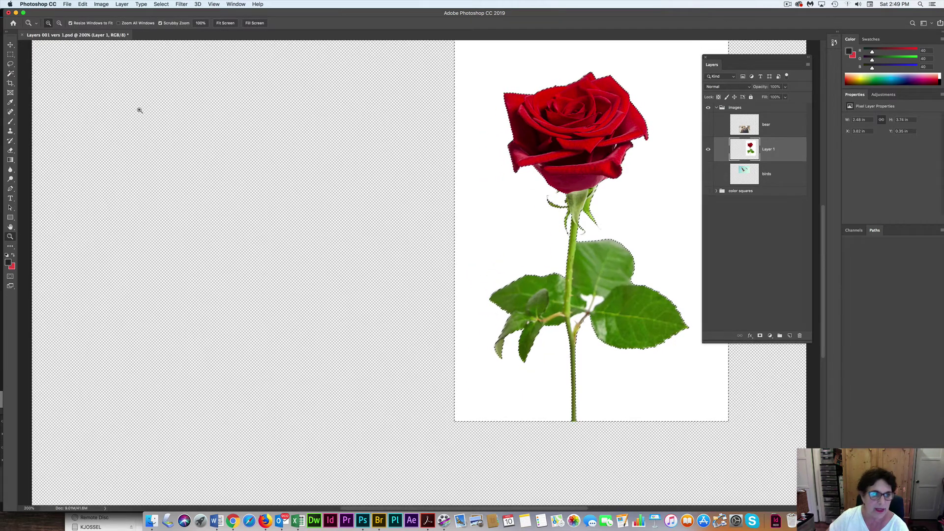
click(10, 73)
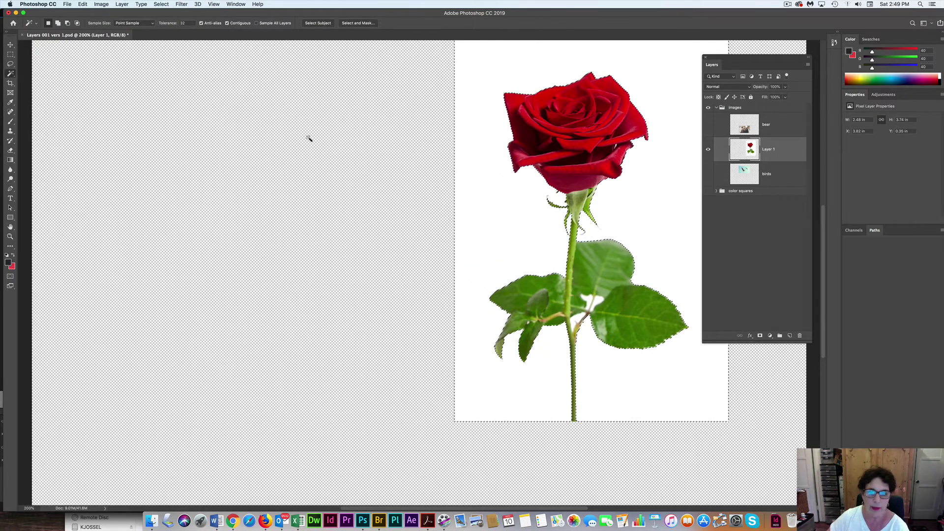
key(super+d)
click(590, 299)
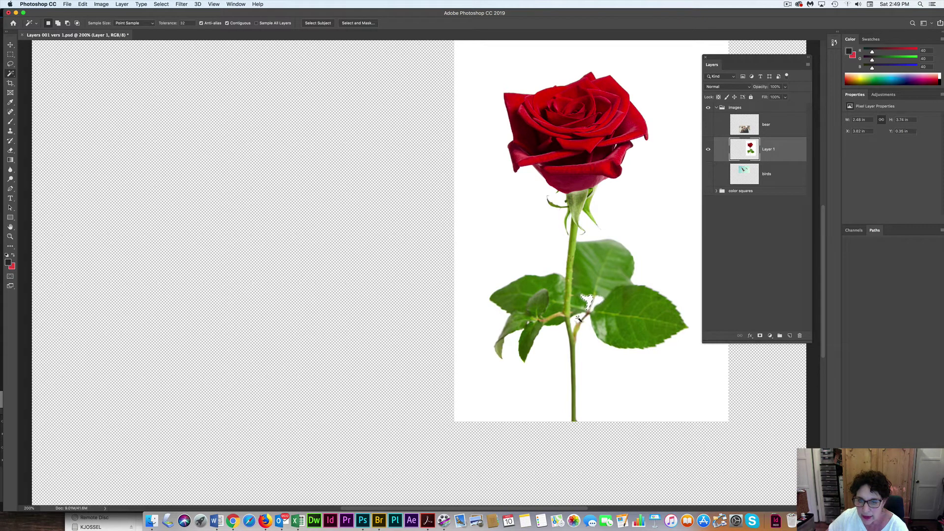
click(575, 323)
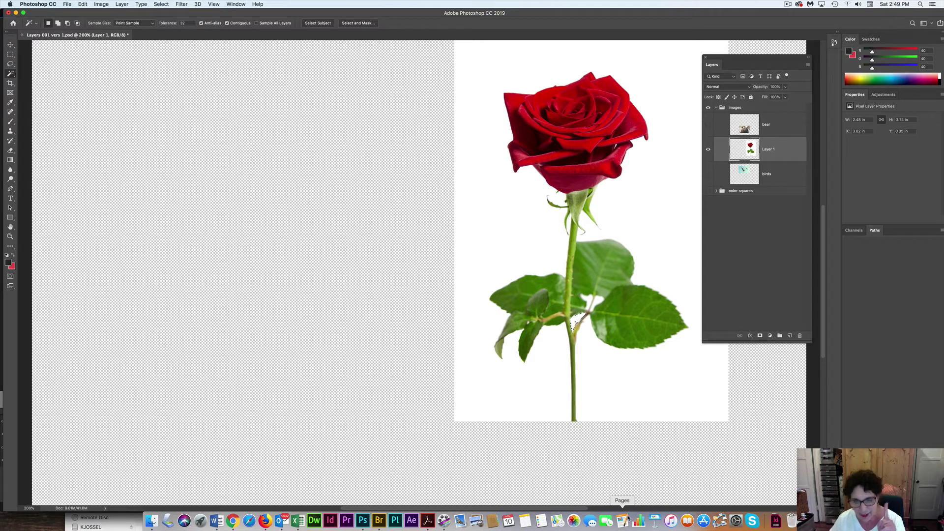
Select the rose's white background again and add the enclosed white gap between stem and leaves to the selection.
click(621, 410)
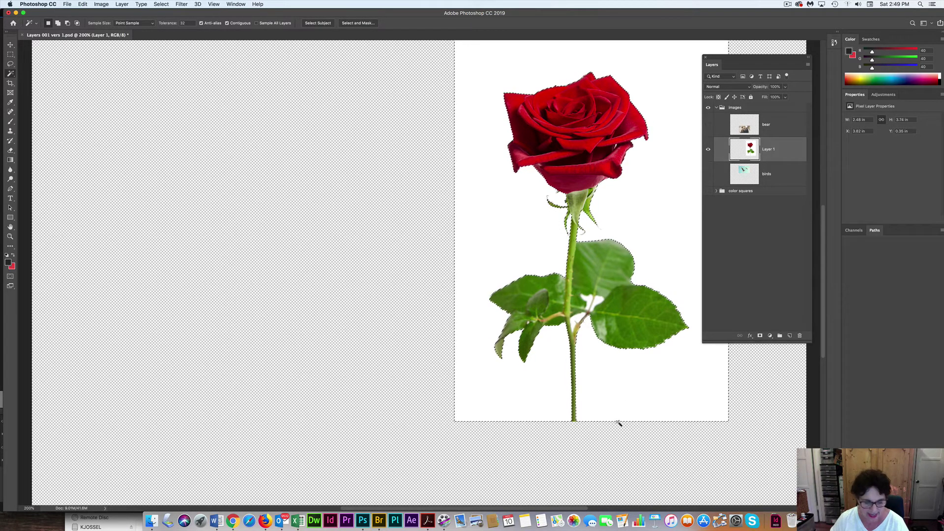
shift+click(590, 301)
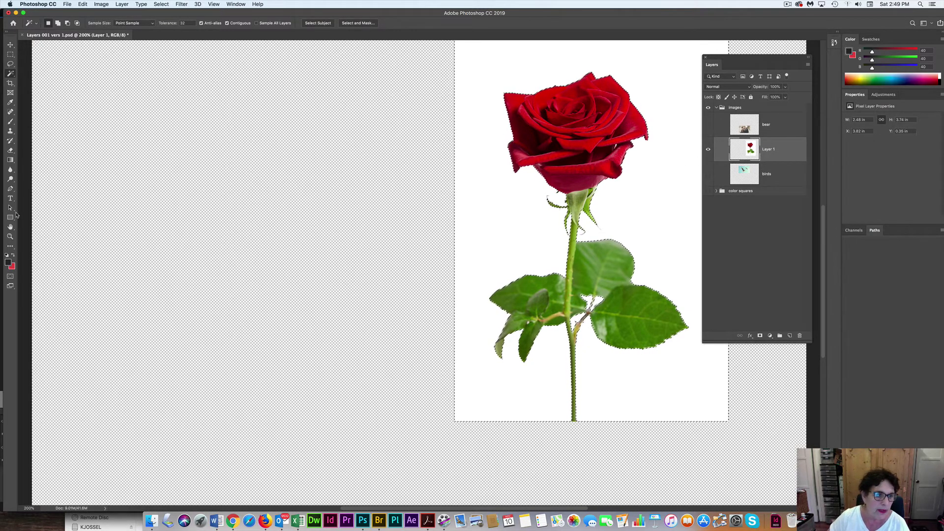
Check the selection edge around the rose's bloom and set the Magic Wand tool to add to the existing selection.
click(9, 236)
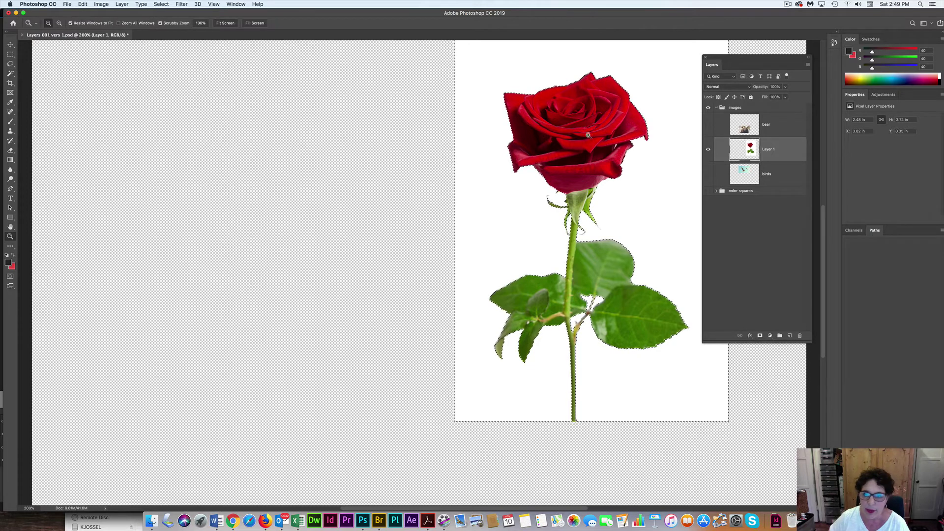
drag(588, 135, 621, 147)
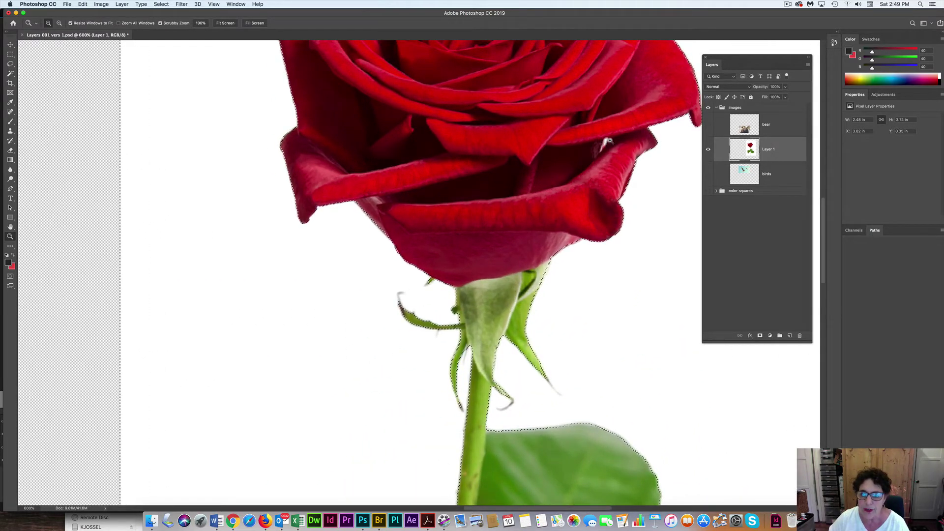
click(10, 73)
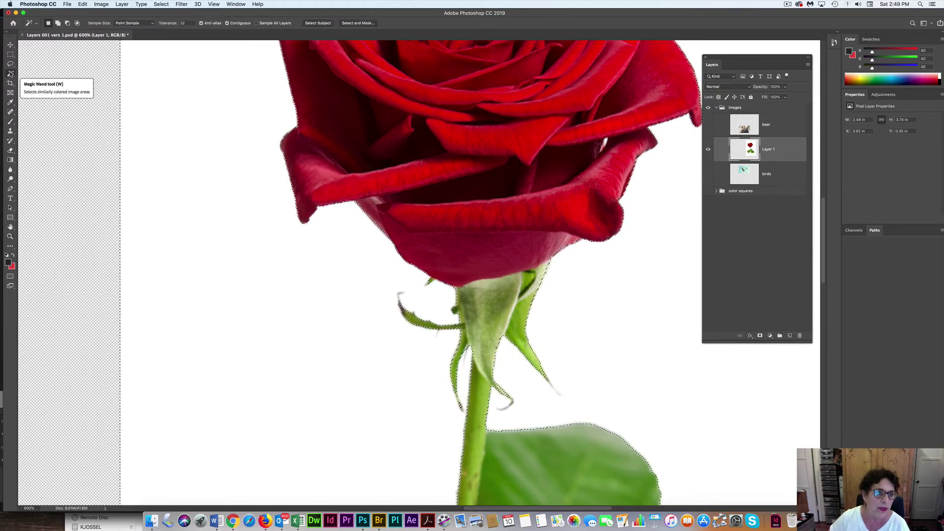
click(58, 24)
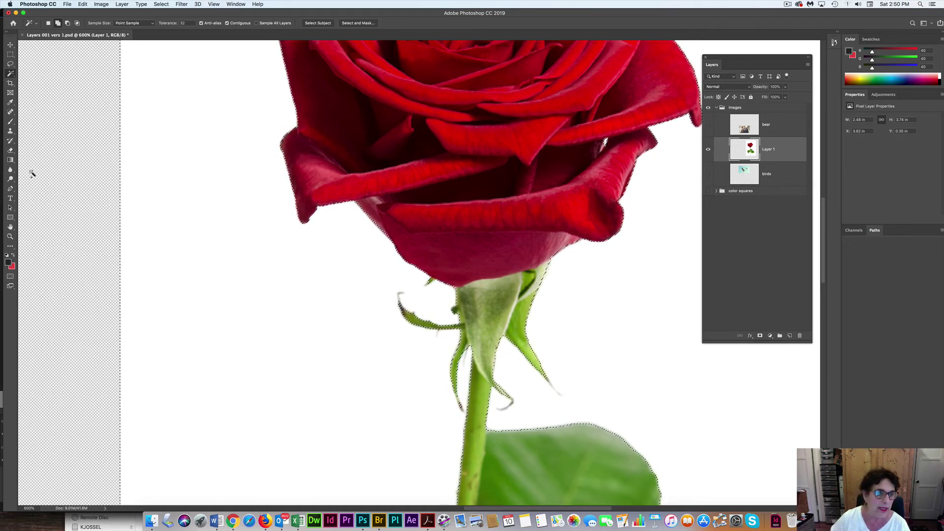
Delete the selected white background around the rose and clear the selection.
double_click(11, 237)
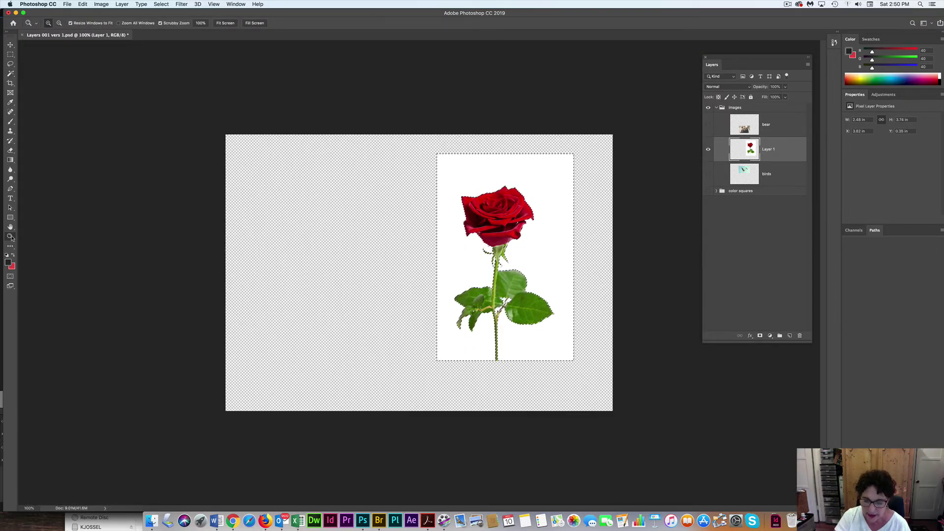
key(Delete)
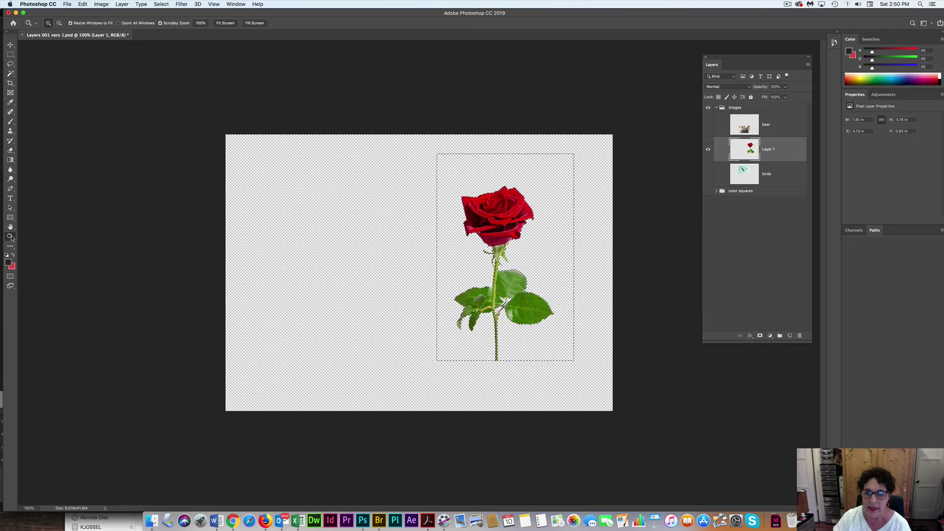
click(158, 5)
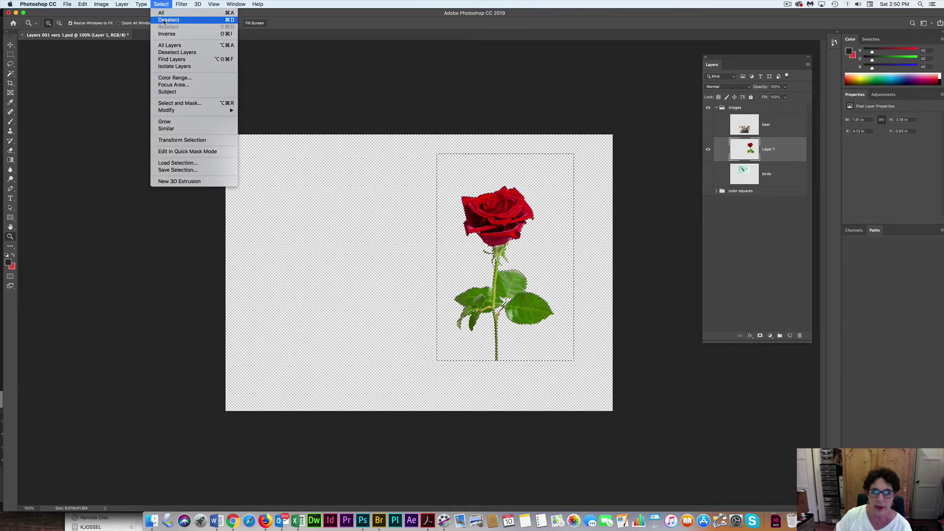
click(164, 21)
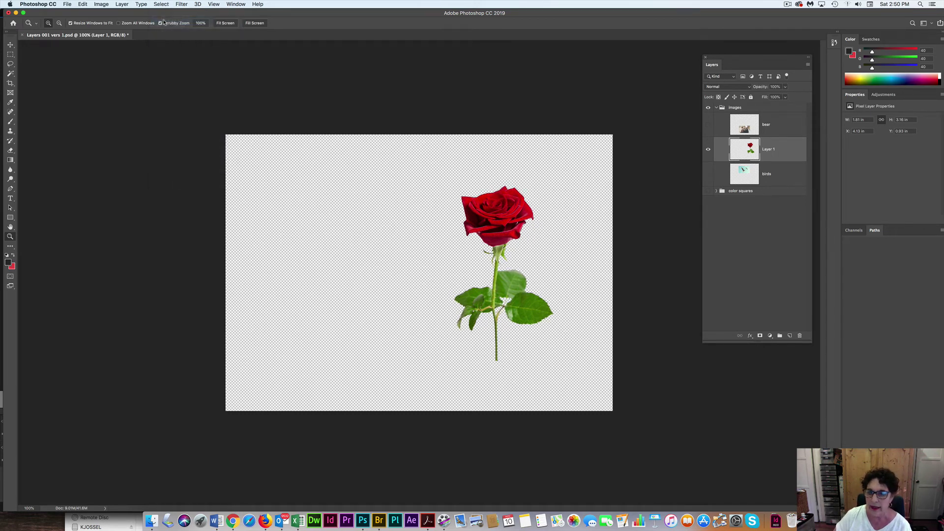
Rename the rose's layer, Layer 1, as "rose Wand".
double_click(770, 151)
text(ros)
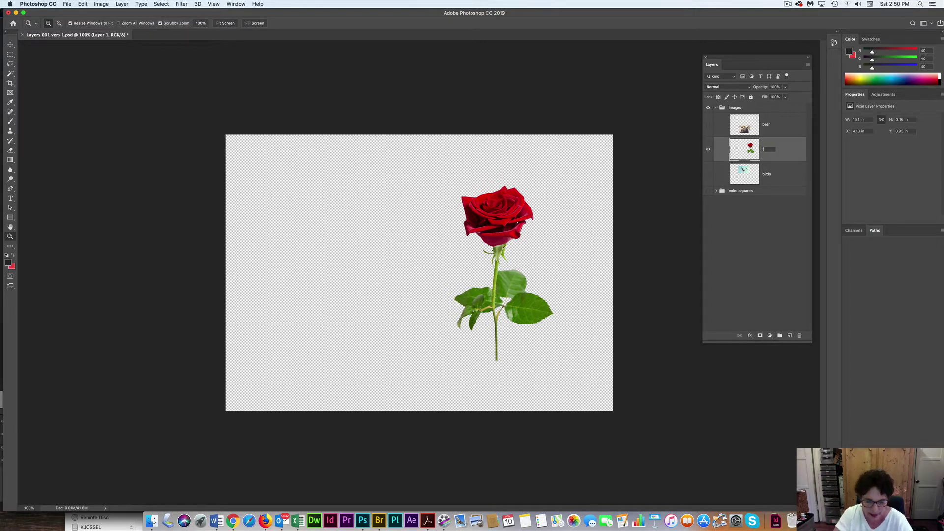
text(e Wand)
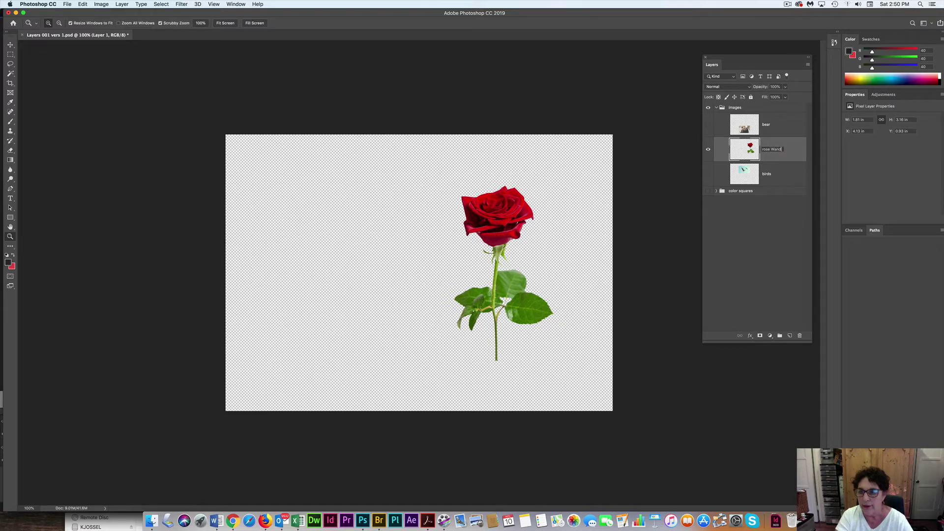
key(Return)
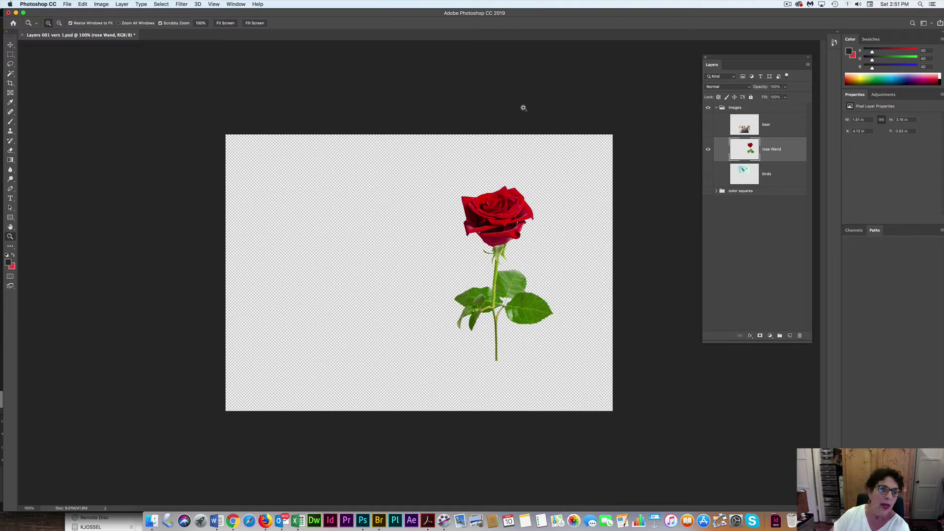
Choose the Quick Selection tool and open Woman with phone 150ppi.jpg from the photos folder in Adobe Bridge.
click(11, 74)
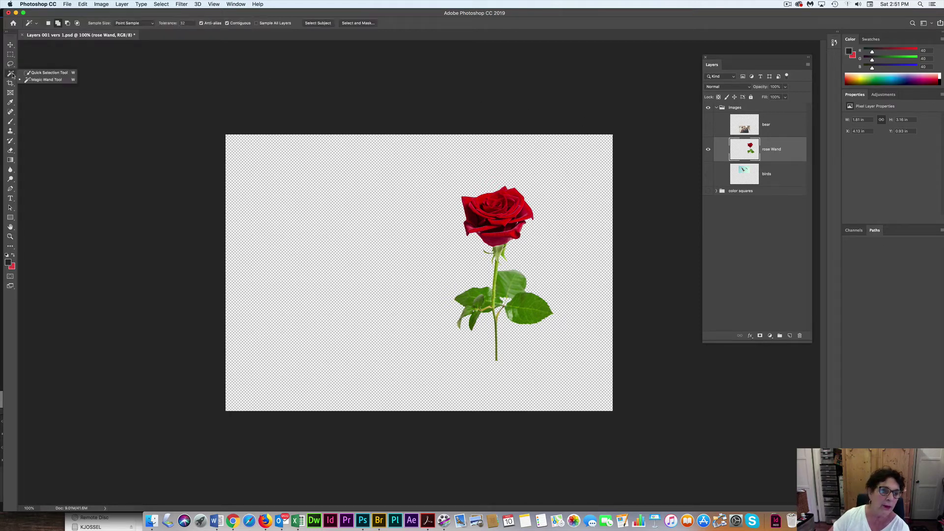
click(38, 73)
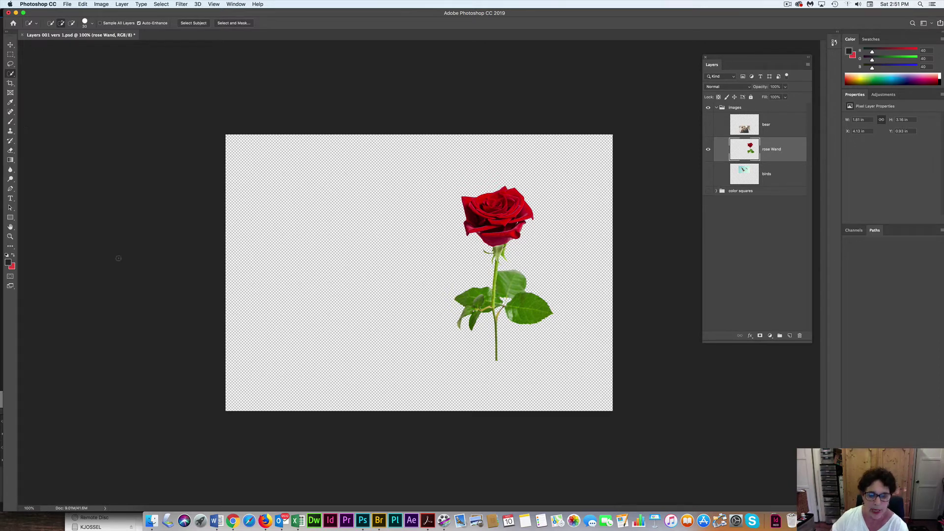
click(67, 4)
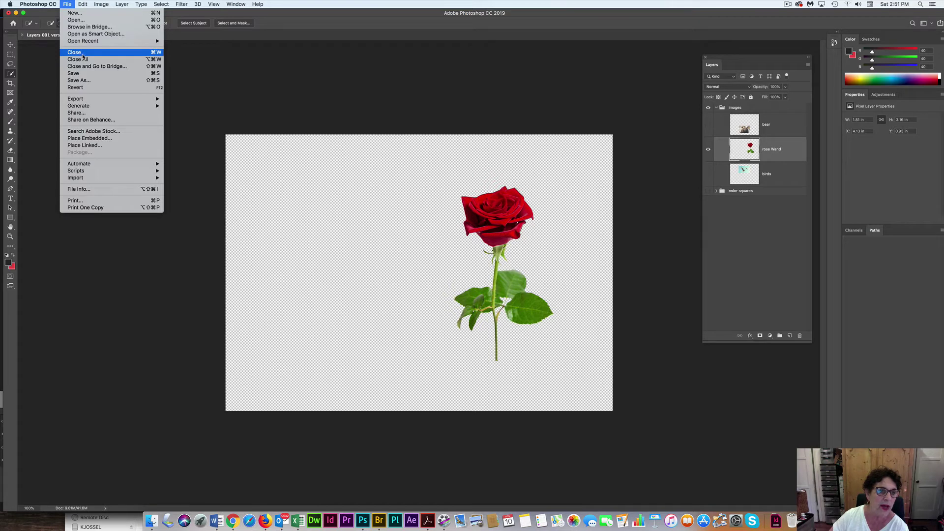
click(87, 27)
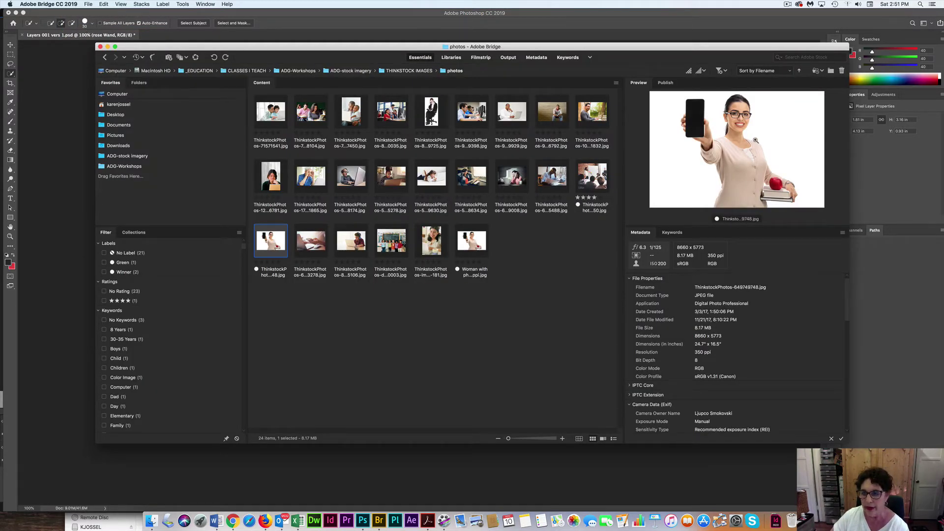
click(471, 242)
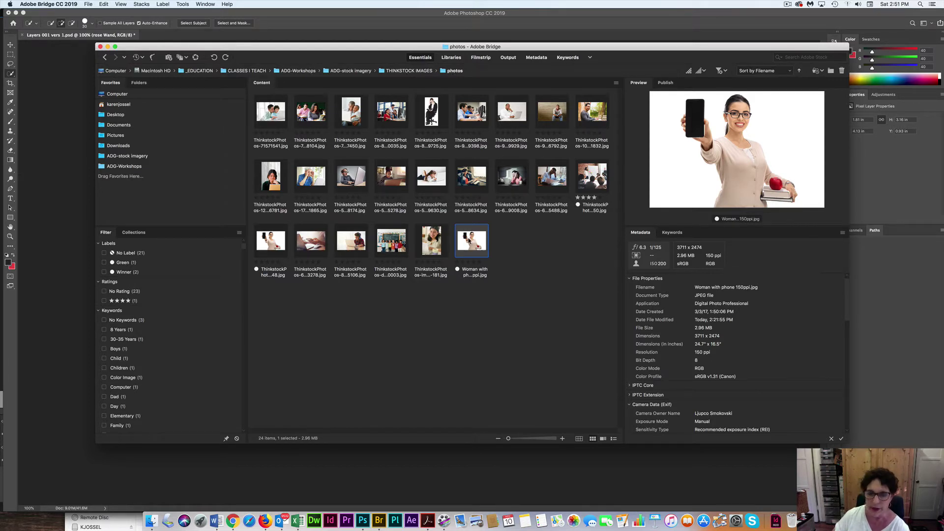
double_click(472, 241)
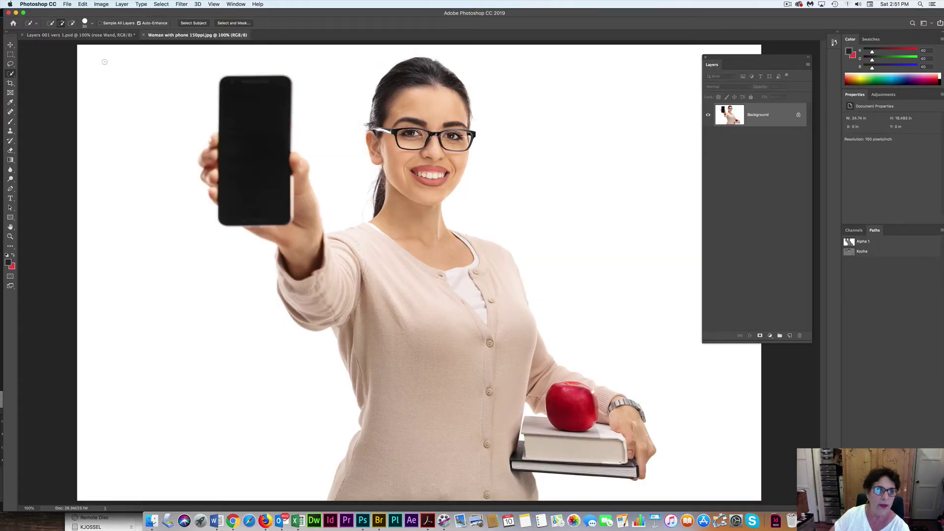
Copy the woman-with-phone photo into Layers 001 vers 1.psd as a new layer above the rose.
click(11, 44)
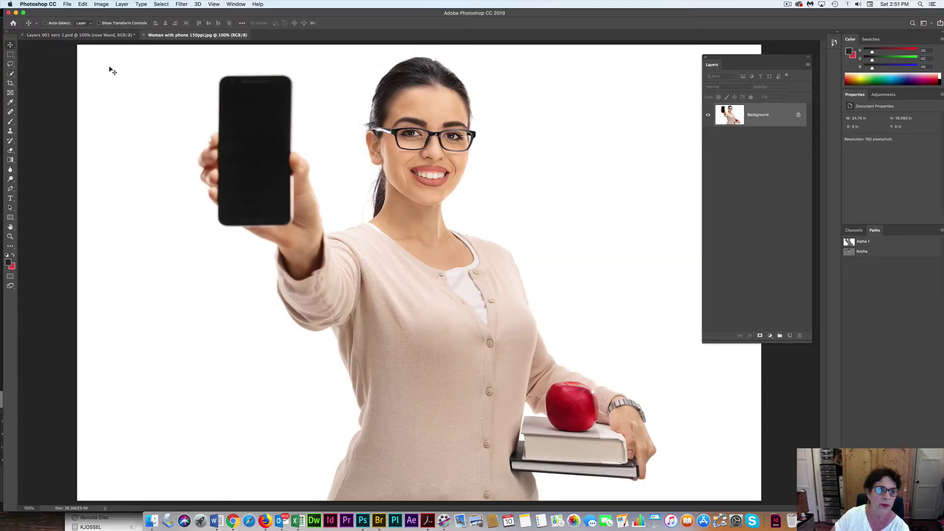
click(113, 36)
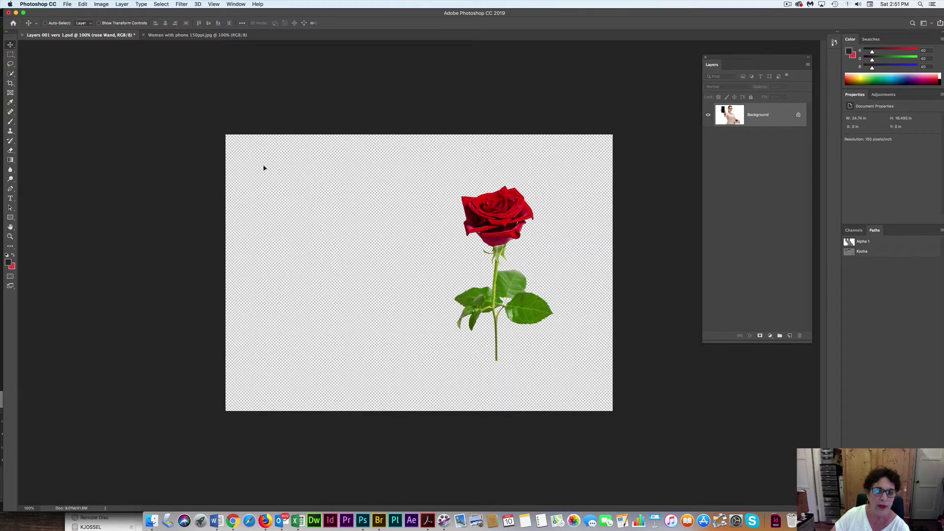
drag(264, 168, 417, 249)
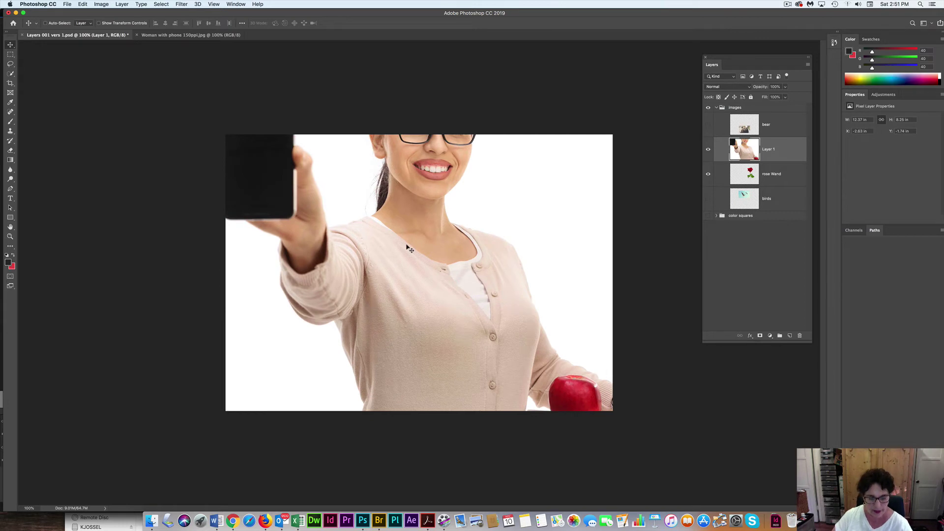
Scale the woman's photo down to about 51% and place it fully inside the canvas.
key(ctrl+t)
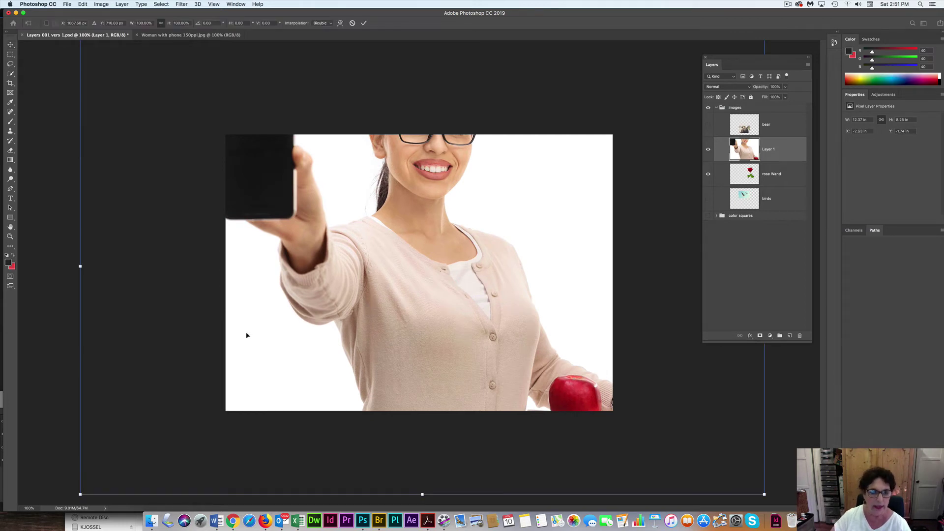
drag(78, 494, 442, 292)
drag(536, 204, 415, 284)
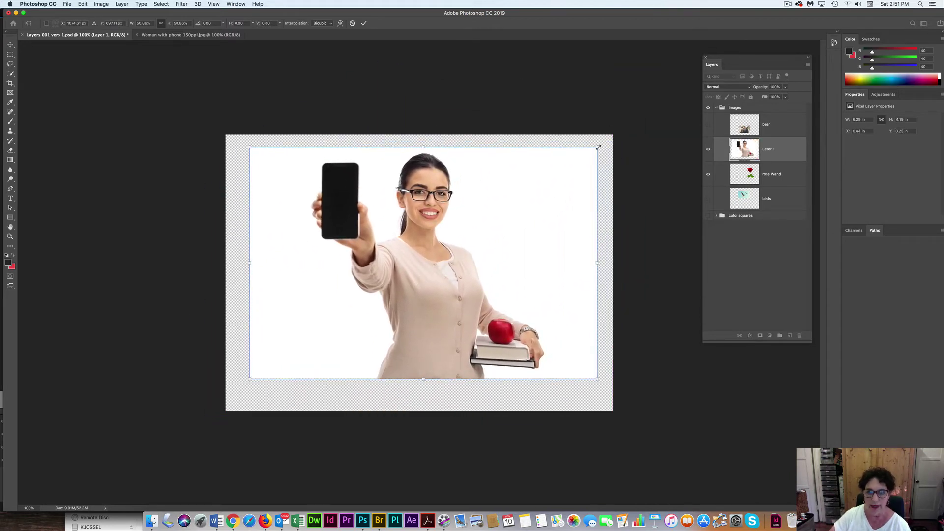
click(363, 23)
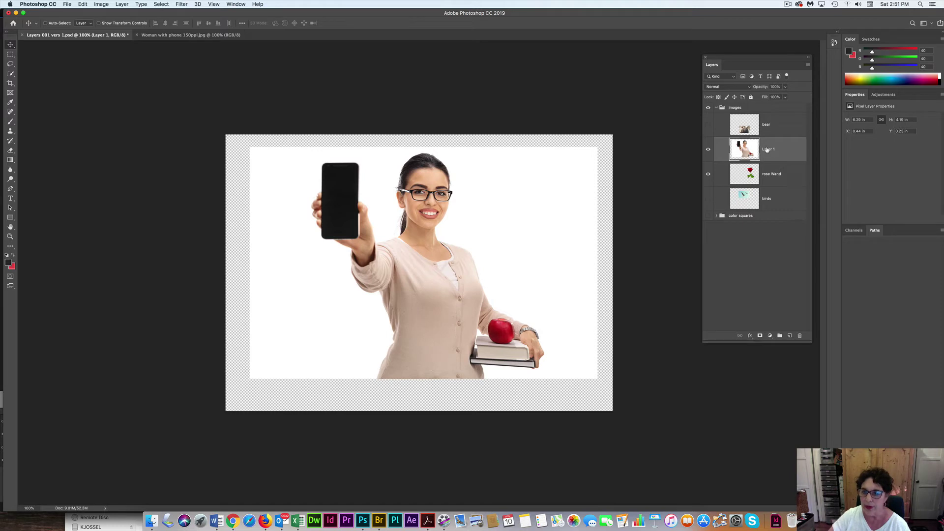
Rename the woman's layer as "woman with phone Quick Sel".
text(wo)
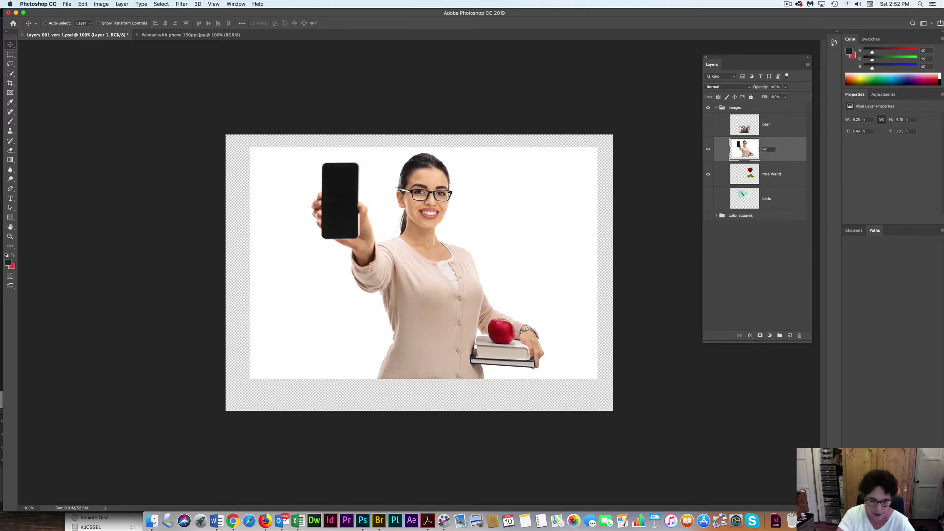
text(man with phone)
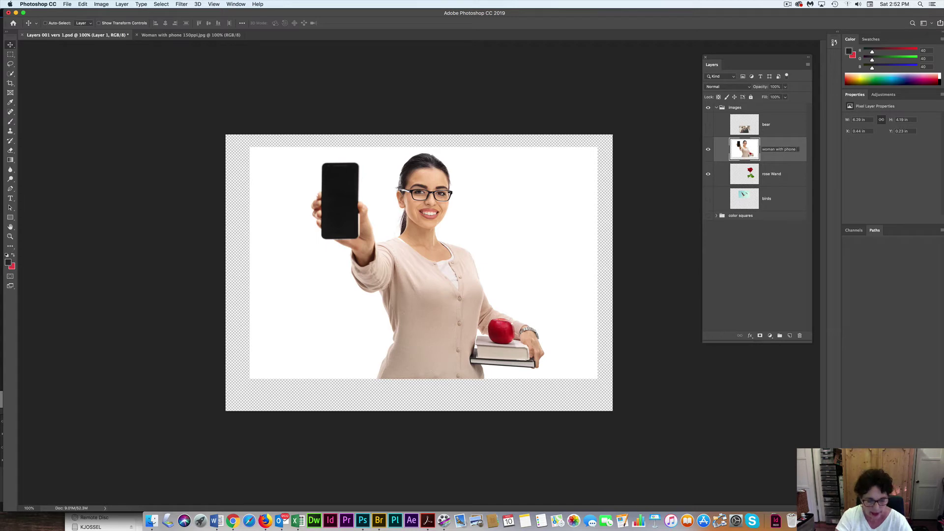
text( Qui)
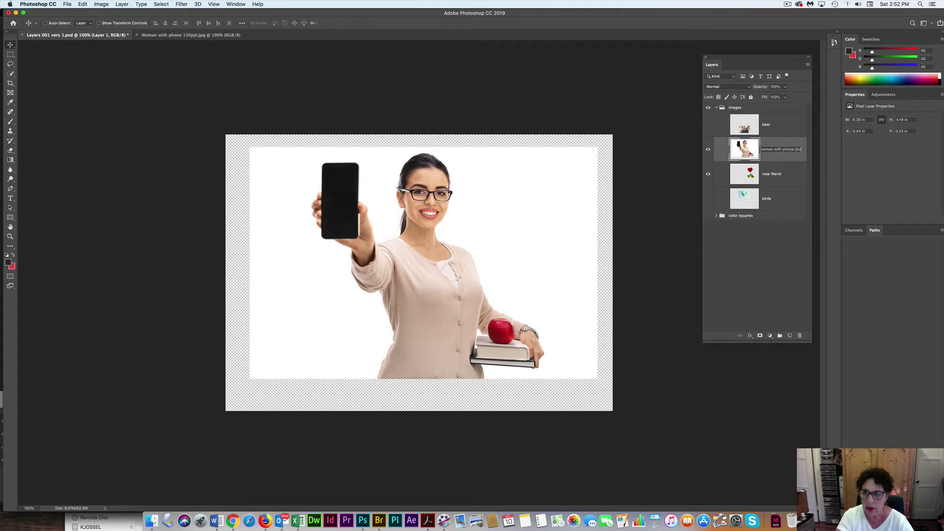
text(ck Sel)
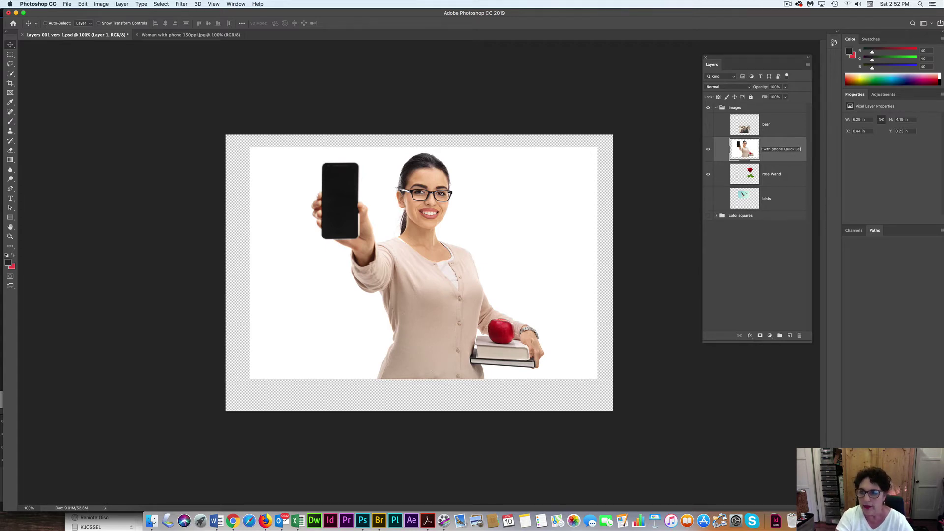
key(Return)
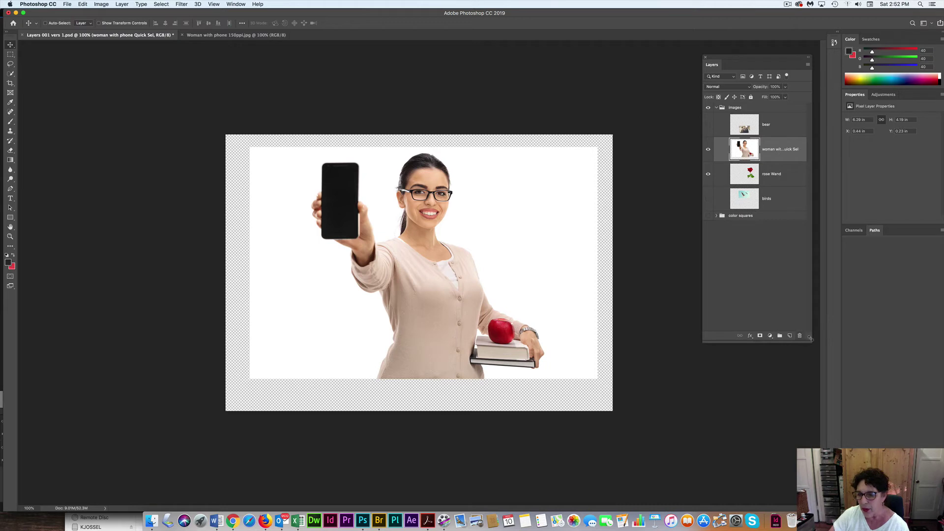
Widen the Layers panel slightly to show more of the layer names, and hide the rose Wand layer.
drag(813, 343, 863, 330)
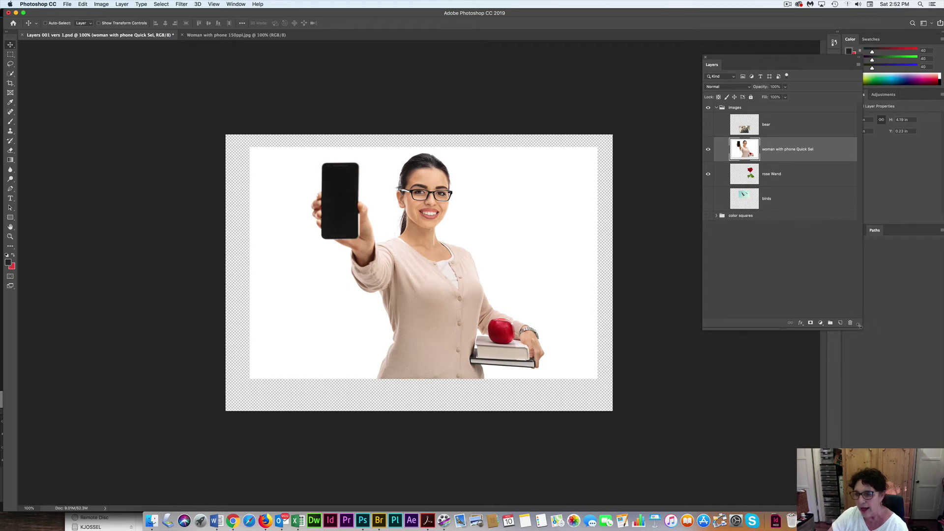
drag(862, 329, 793, 321)
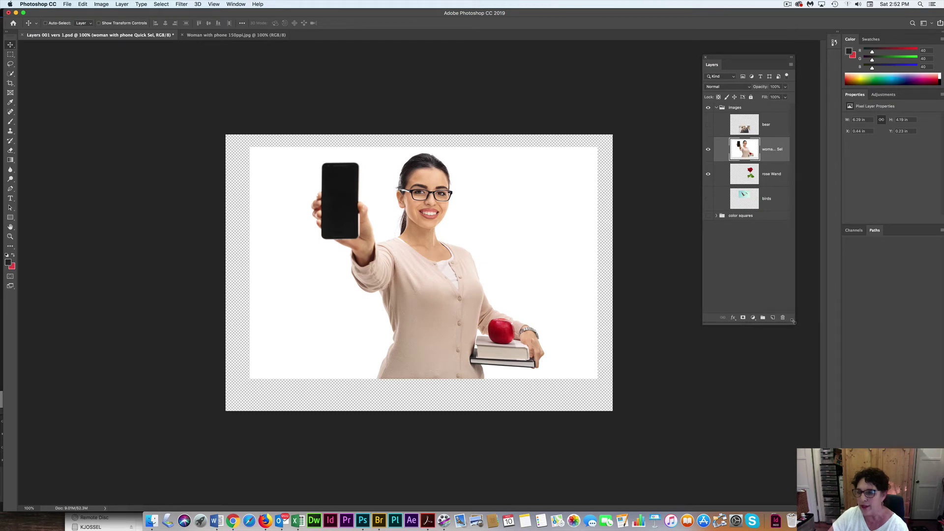
drag(793, 321, 816, 322)
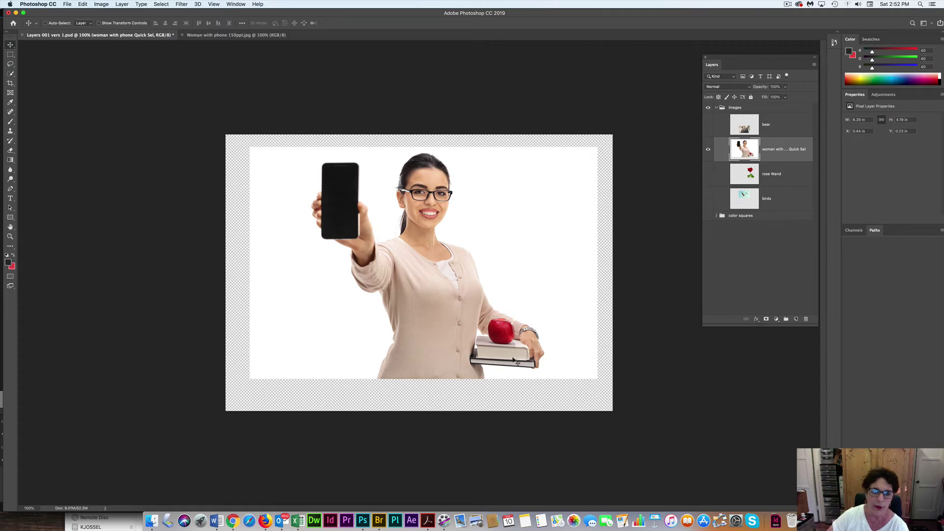
Start a selection with the Quick Selection tool covering the woman's hair, face, neck, phone, apple and the upper book.
click(11, 74)
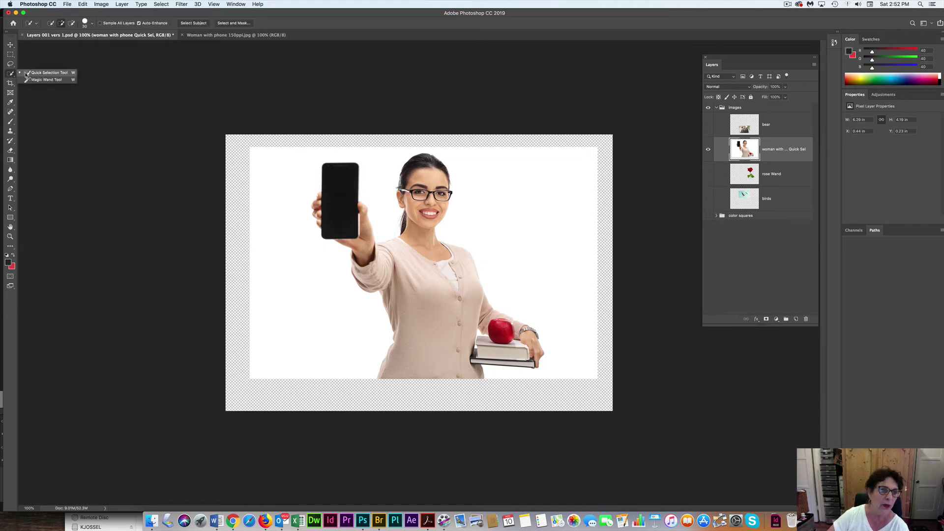
click(27, 73)
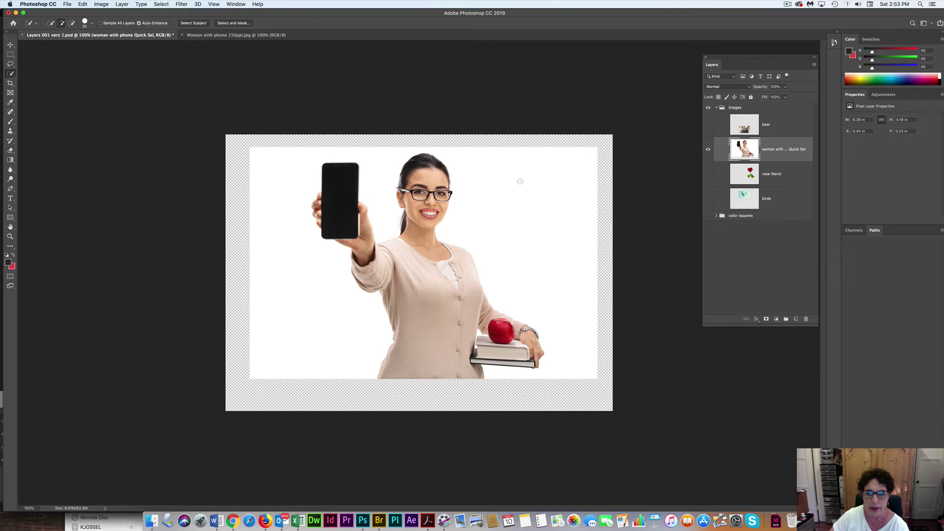
drag(418, 161, 421, 165)
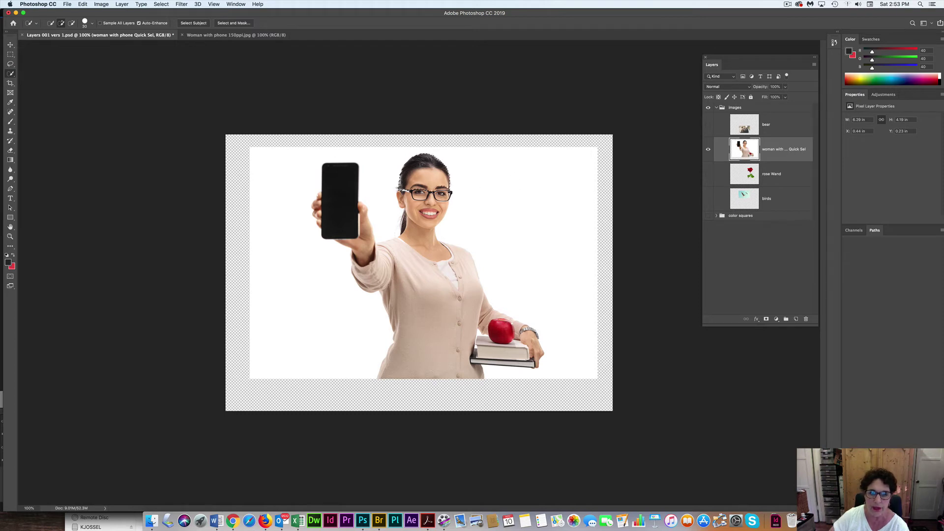
drag(431, 199, 431, 249)
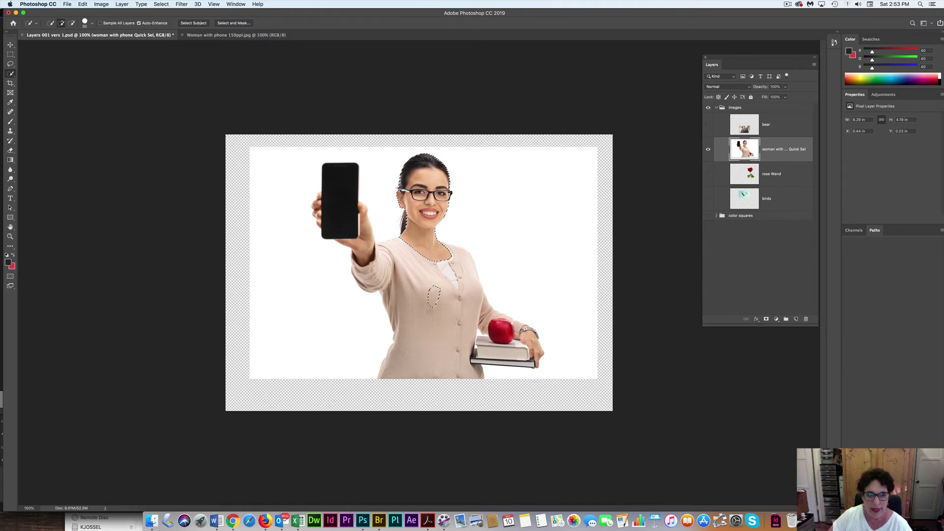
click(346, 196)
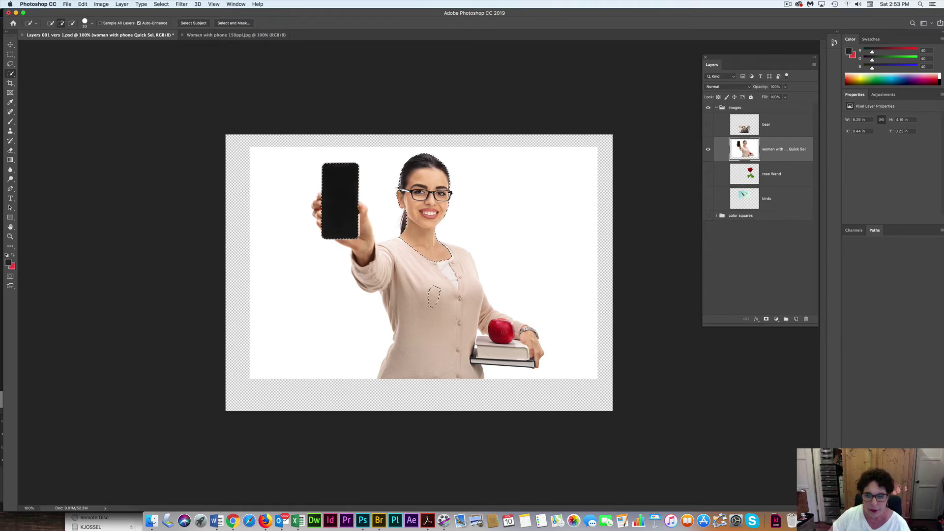
click(502, 346)
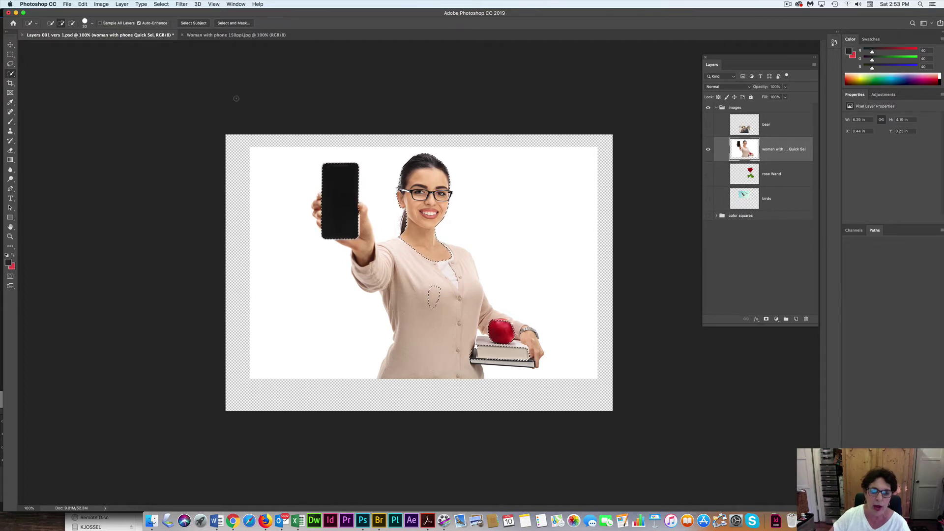
Extend the selection over the cardigan, both arms and the hand, including the fingers at the phone's outer edge.
key(alt)
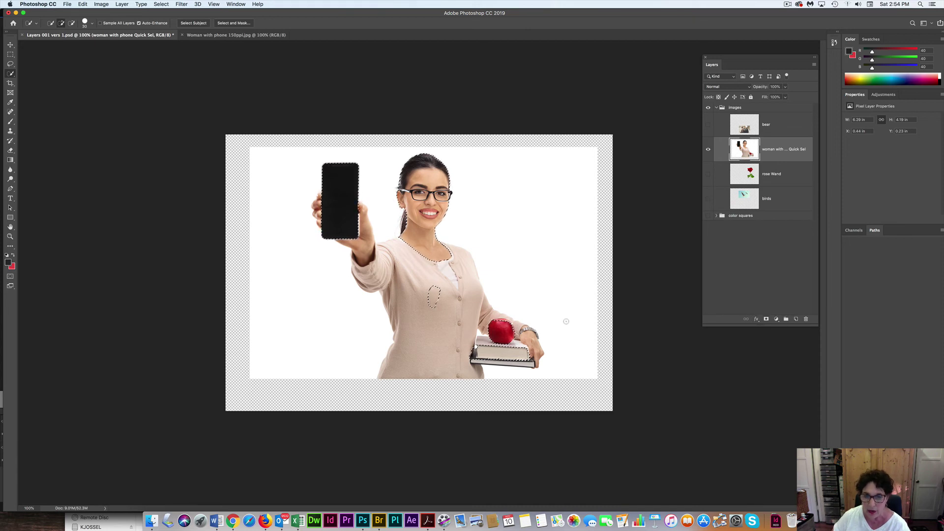
mouse_move(439, 283)
mouse_down()
mouse_move(428, 295)
mouse_move(486, 311)
mouse_move(531, 342)
mouse_up()
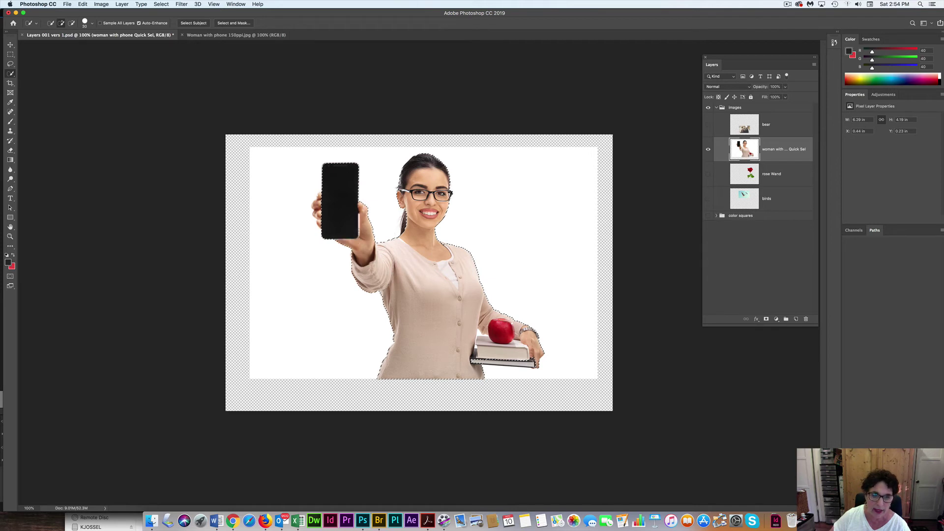
click(322, 200)
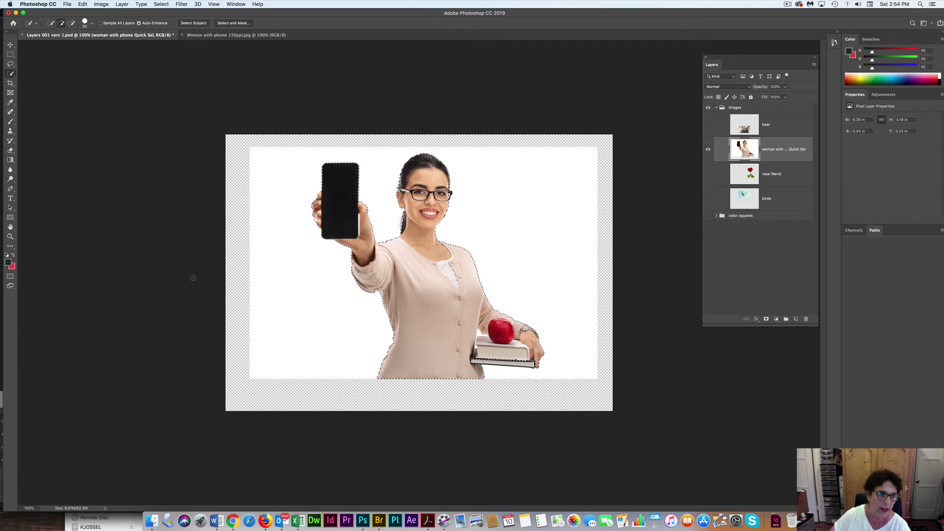
Refine the selection around the fingers holding the phone and along the lower book using a smaller Quick Selection brush.
click(10, 237)
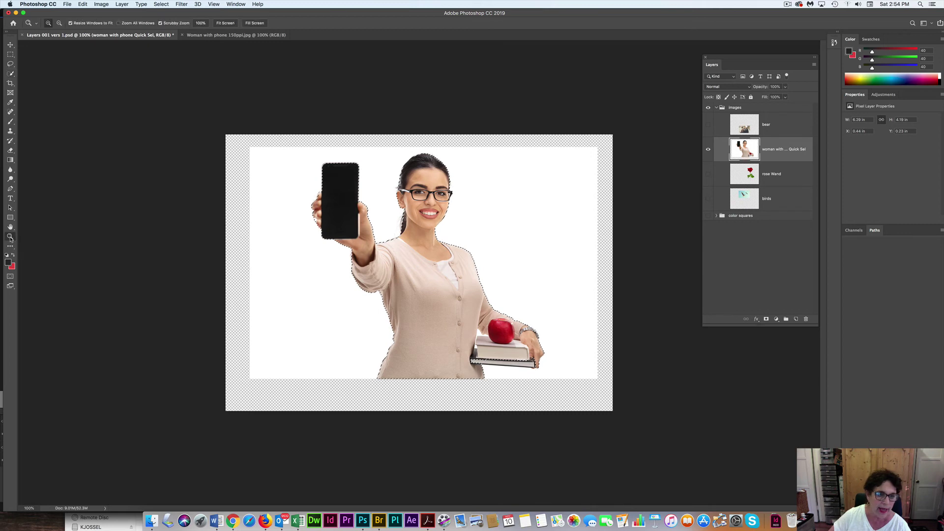
click(455, 281)
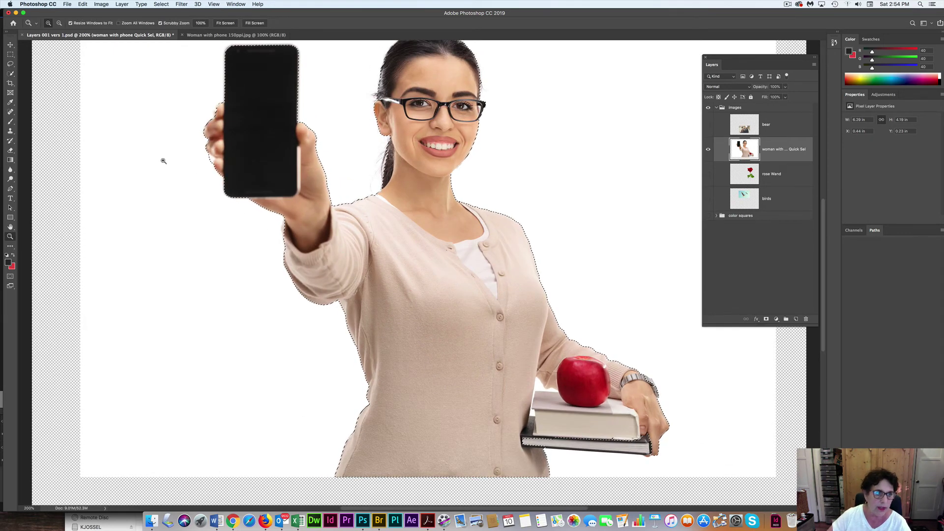
click(11, 73)
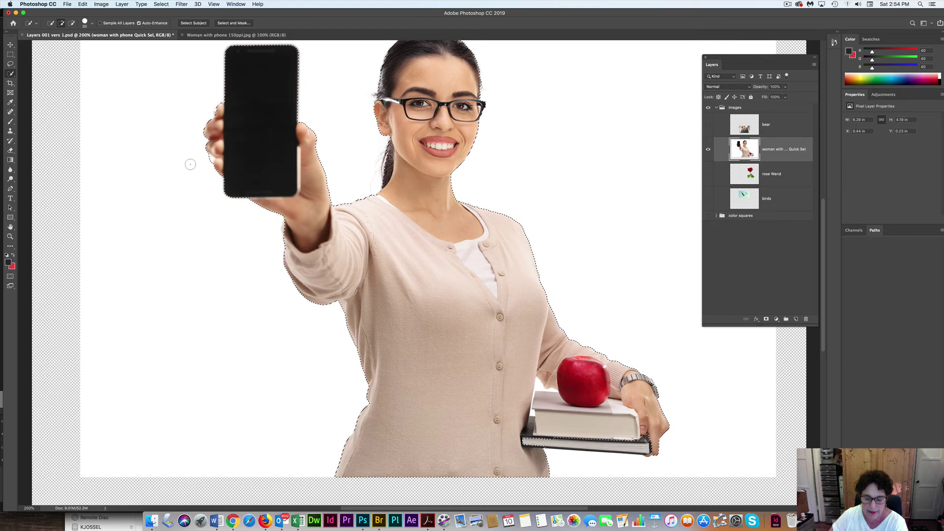
key(bracketleft)
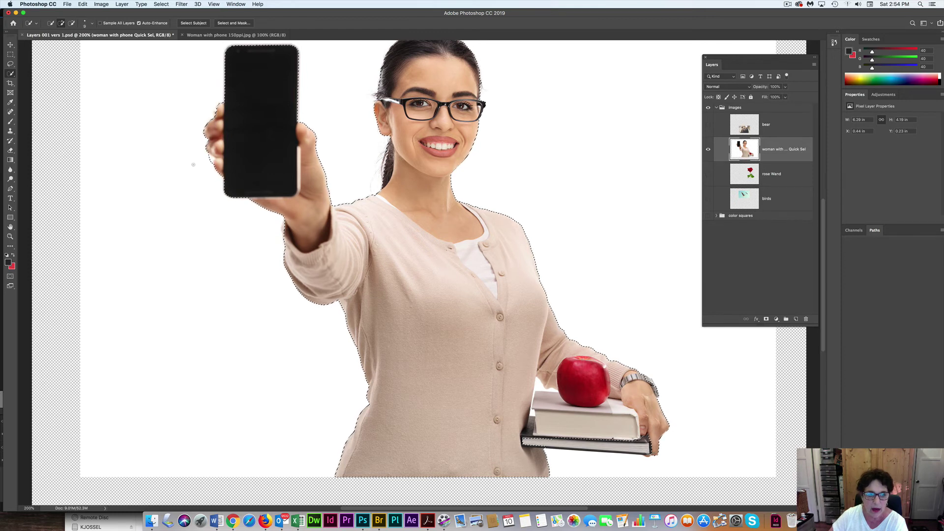
key(alt)
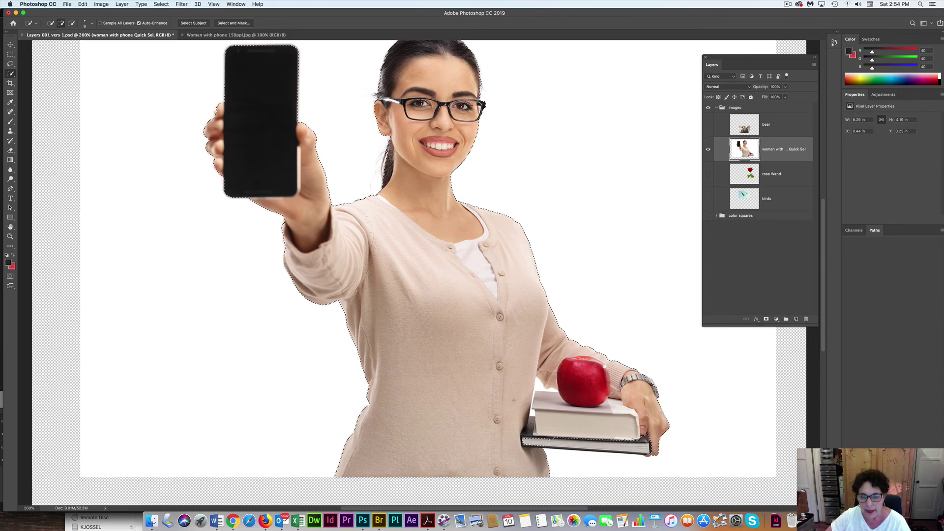
key(alt)
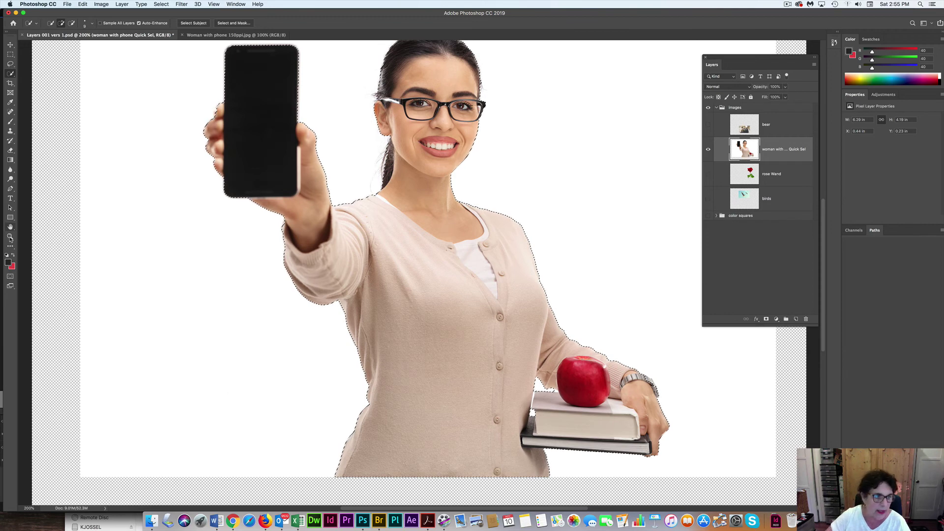
Clean up the selection edge at the white gap between the woman's torso, sleeve and books, subtracting the background.
key(z)
click(540, 406)
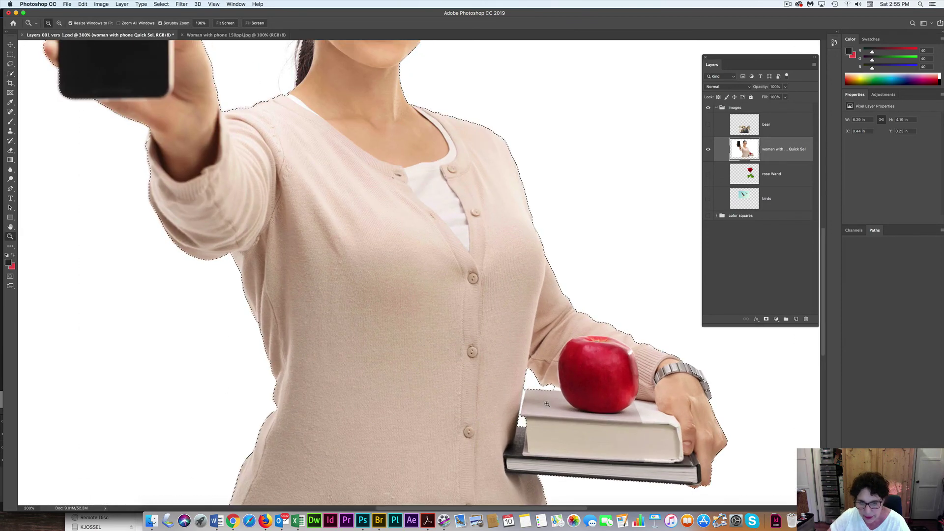
click(541, 406)
click(541, 406)
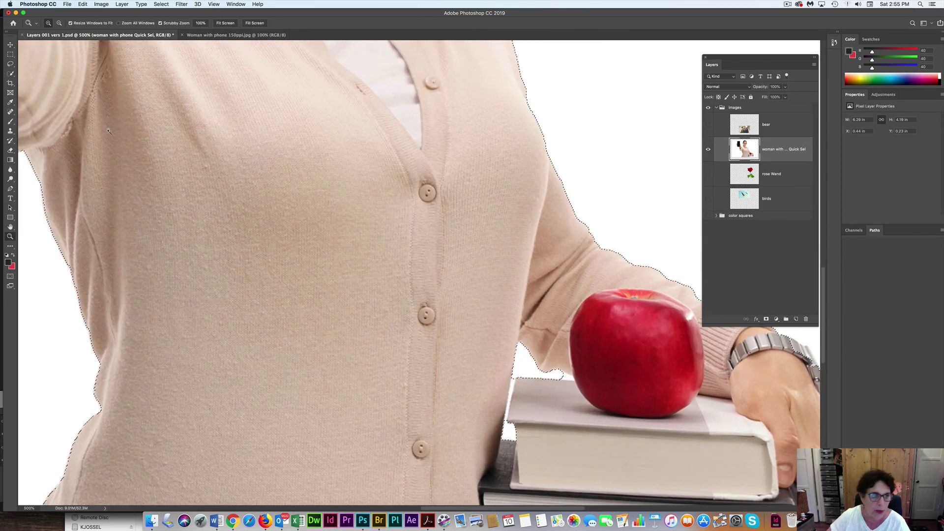
click(10, 74)
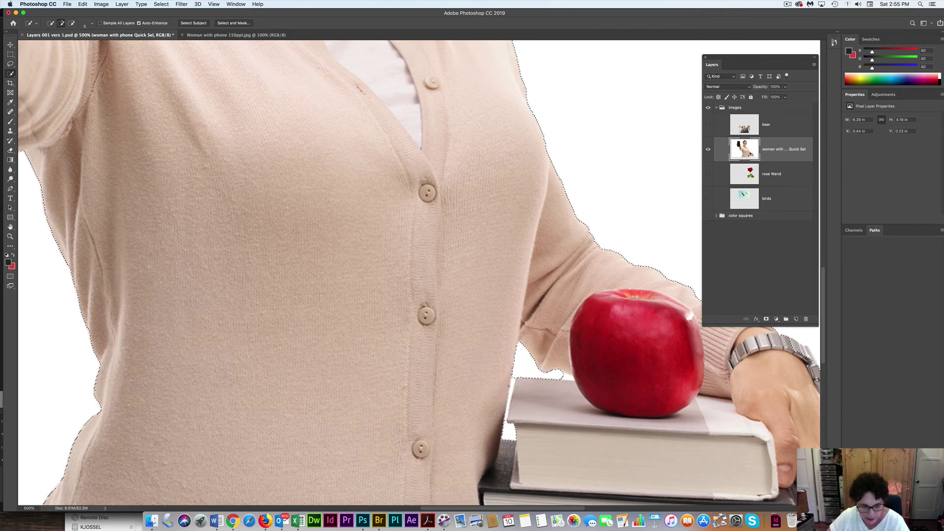
key(alt)
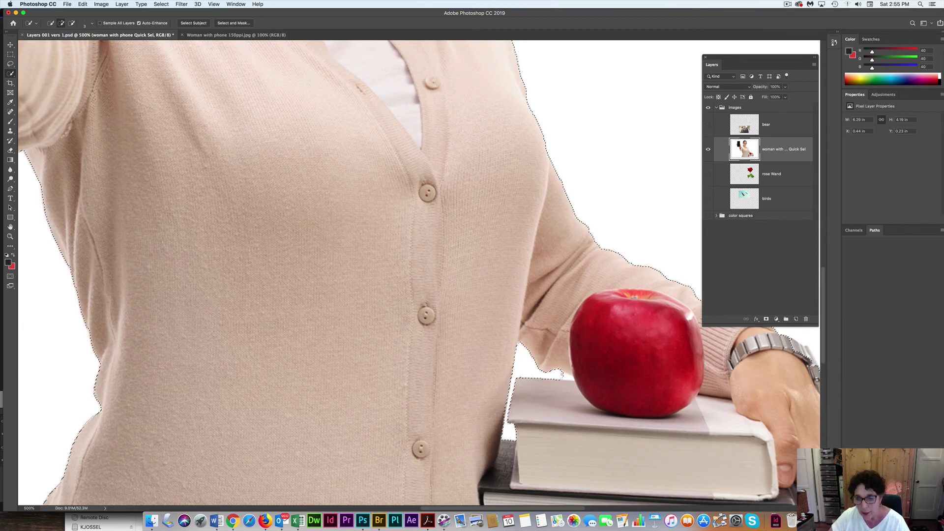
key(alt)
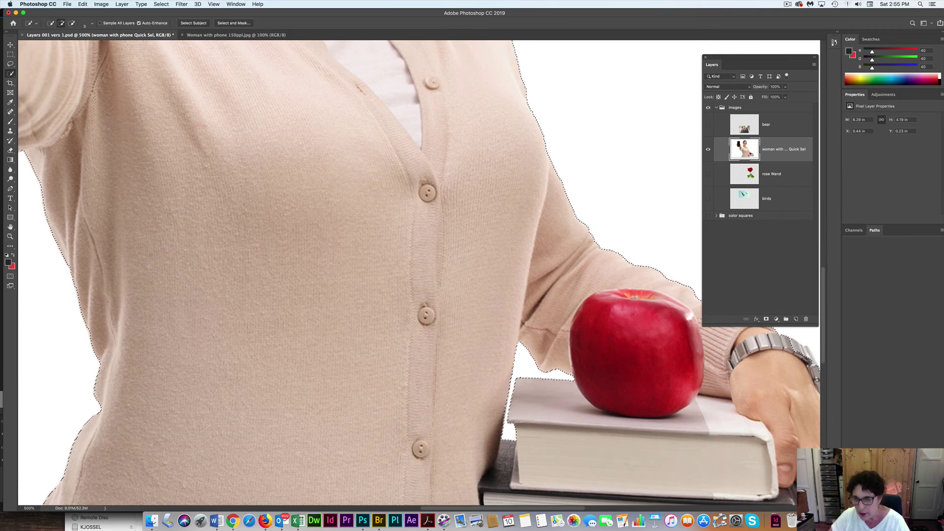
Refine the selection at the sleeve beside the apple and subtract the white background along the wristwatch's outer edge.
drag(765, 379, 597, 374)
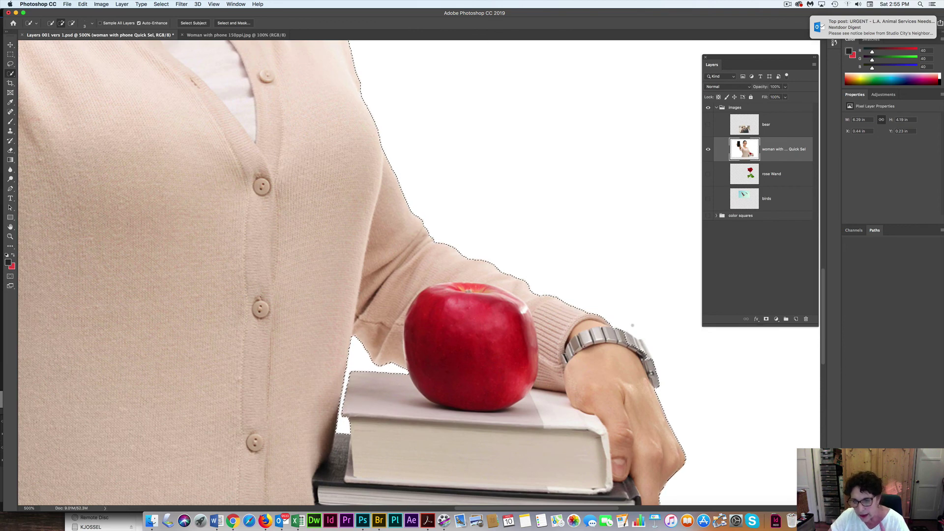
drag(389, 365, 403, 369)
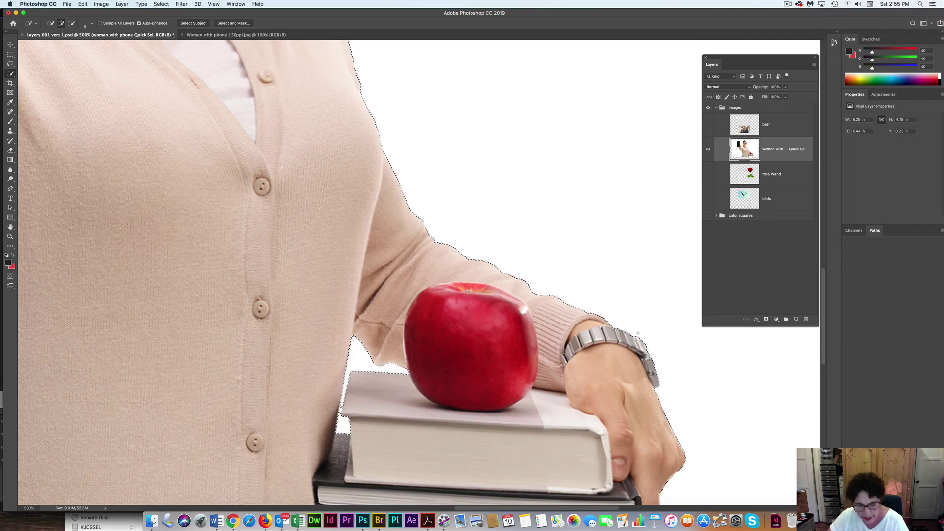
key(alt)
alt+click(640, 338)
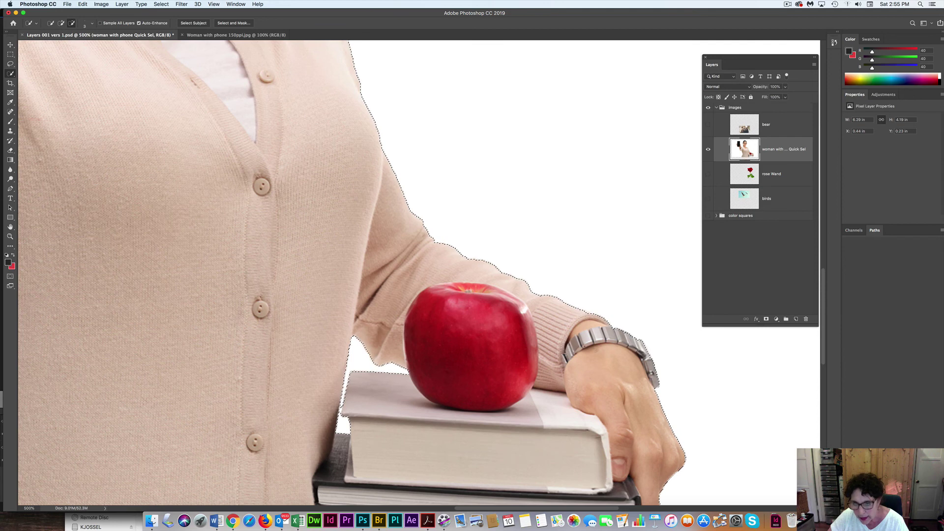
Try deleting the selected pixels from the woman's layer, and undo the deletion.
double_click(10, 236)
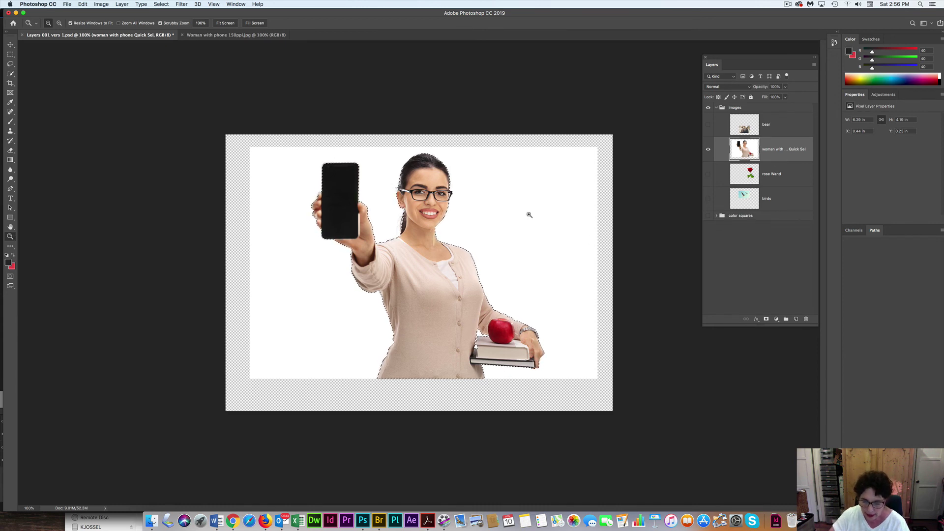
key(Delete)
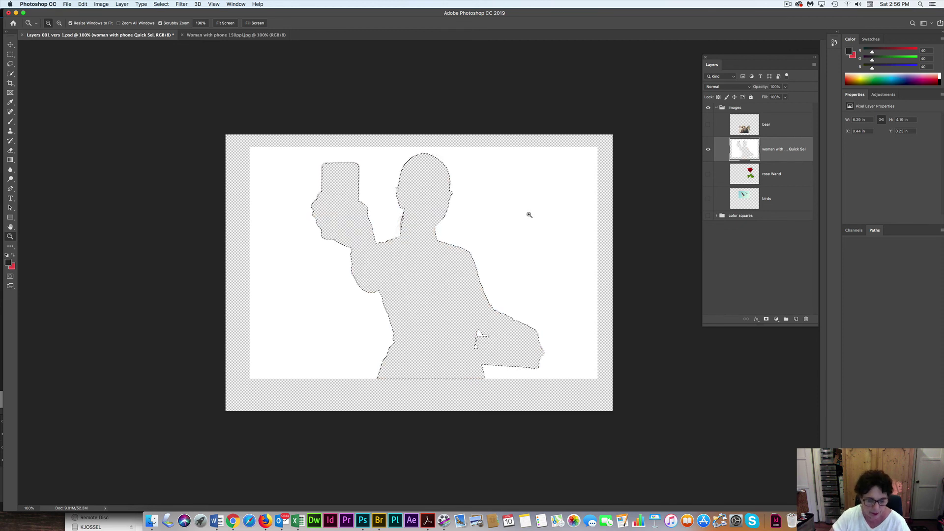
key(super+z)
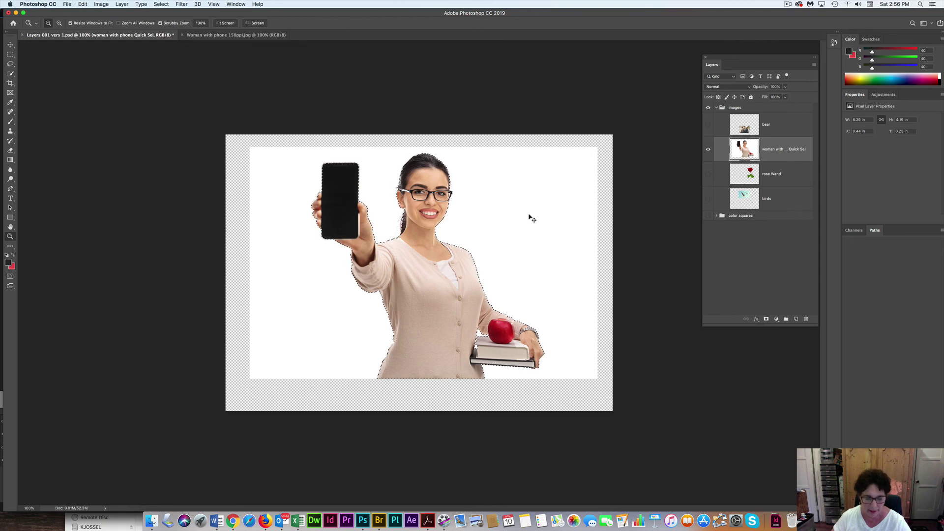
Copy the selected woman to a new layer named "woman QS", and hide the original woman with phone Quick Sel layer.
key(super+j)
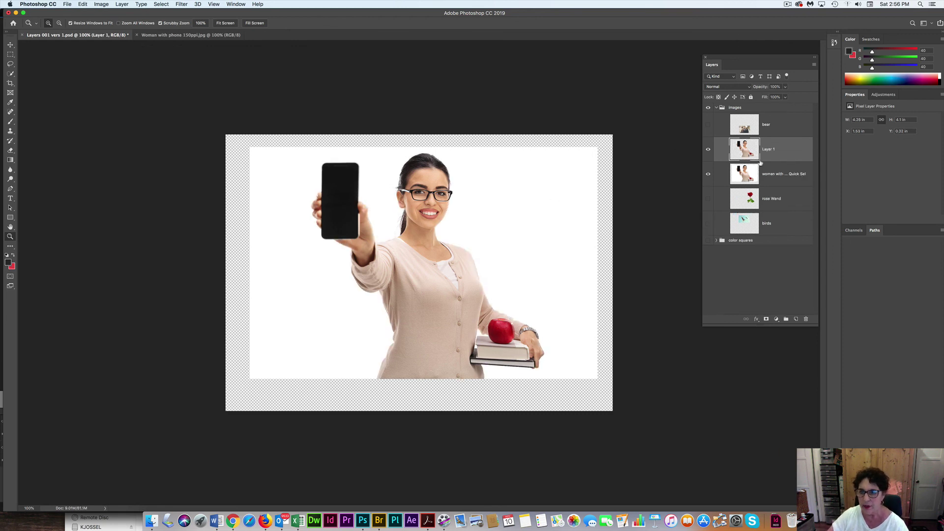
click(708, 173)
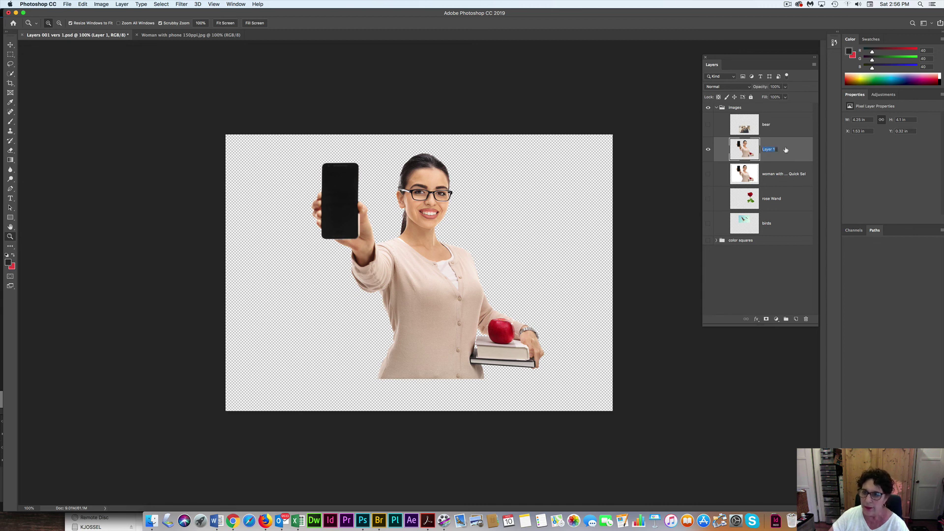
text(woma)
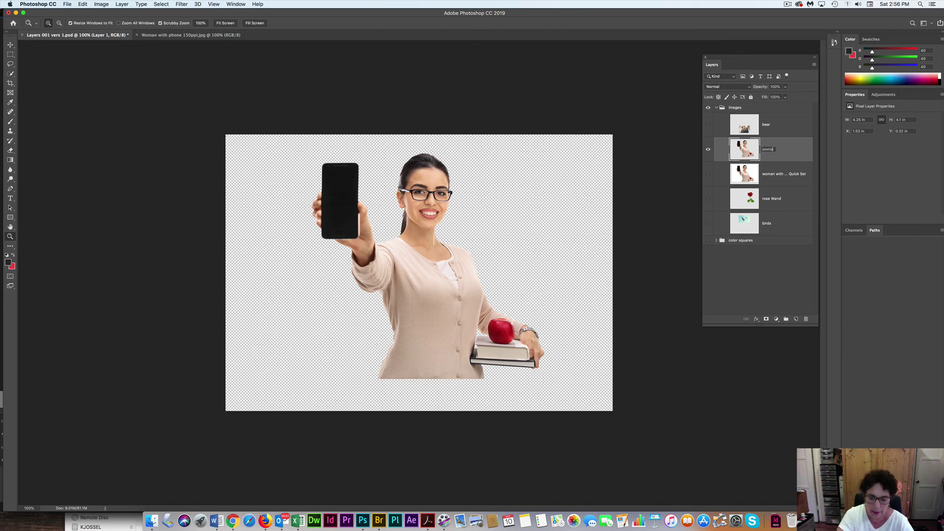
text(n QS)
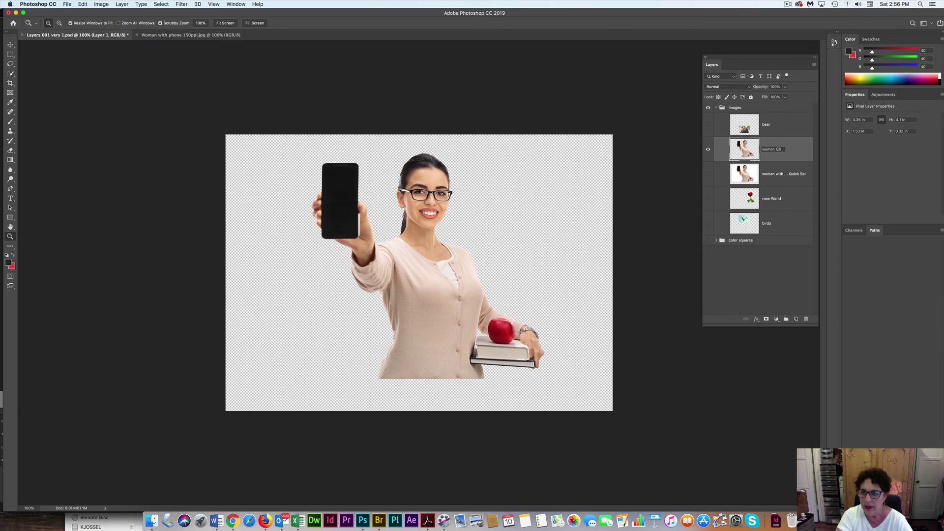
key(Return)
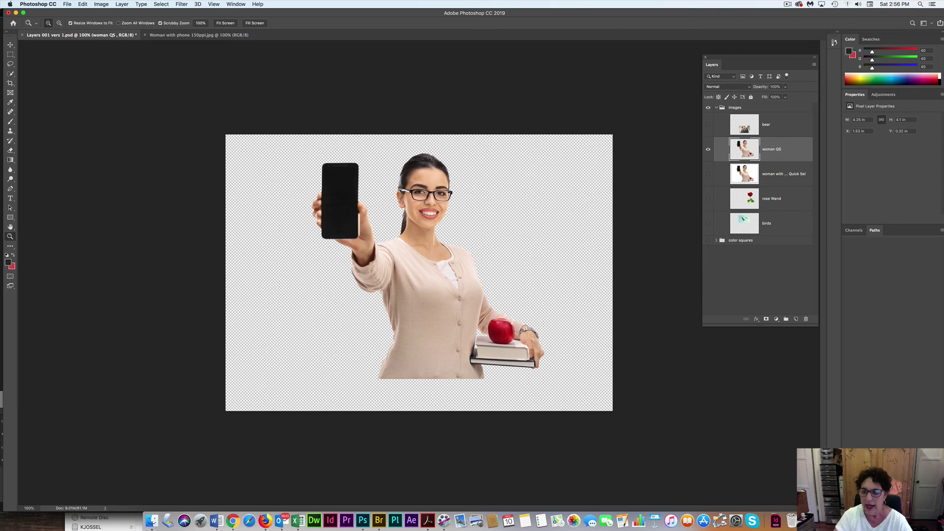
Preview the birds layer behind the woman's cutout, and hide it again.
click(708, 223)
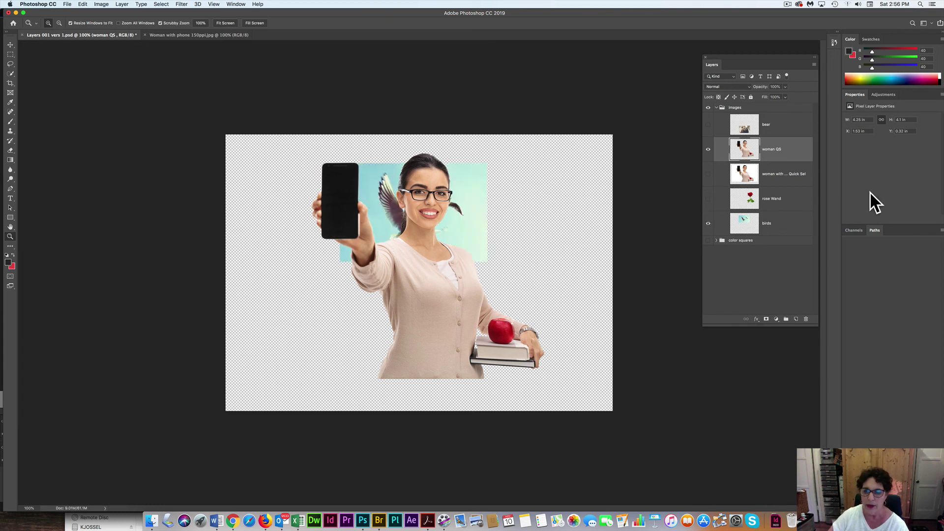
click(708, 223)
Show the rose Wand layer and move the rose up and right beside the woman, to about X 5.0 in, Y 0.4 in.
click(708, 199)
click(780, 199)
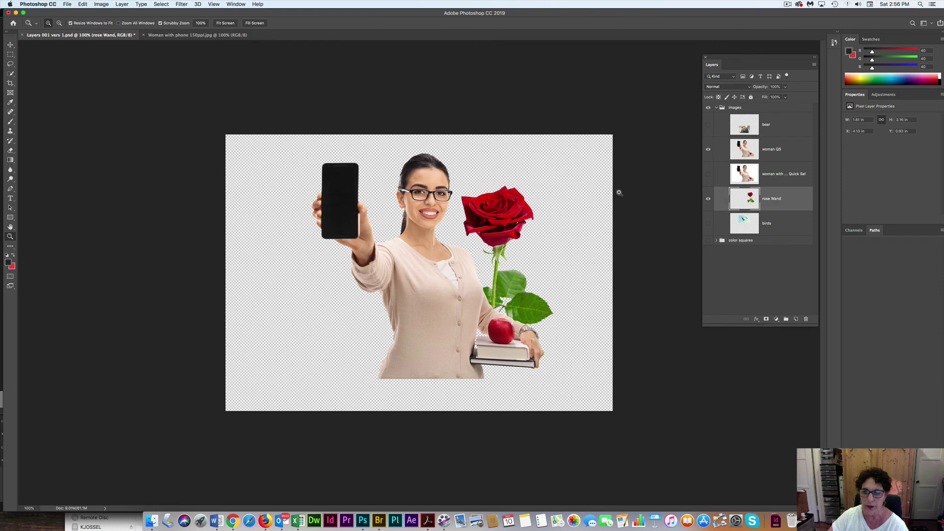
click(11, 44)
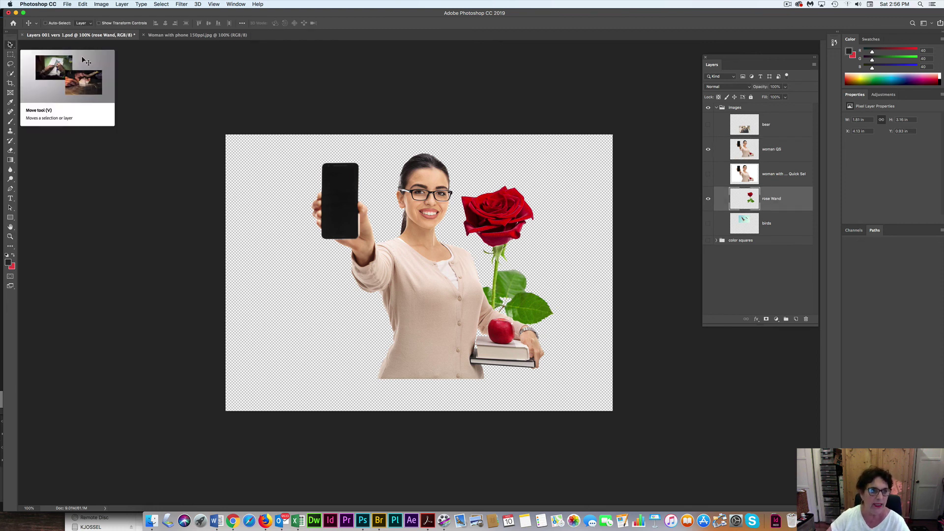
drag(500, 217, 550, 187)
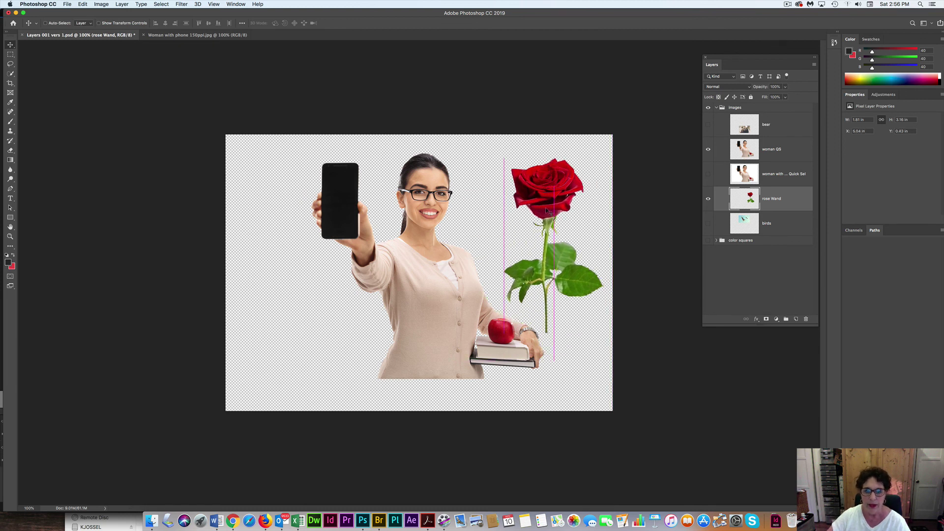